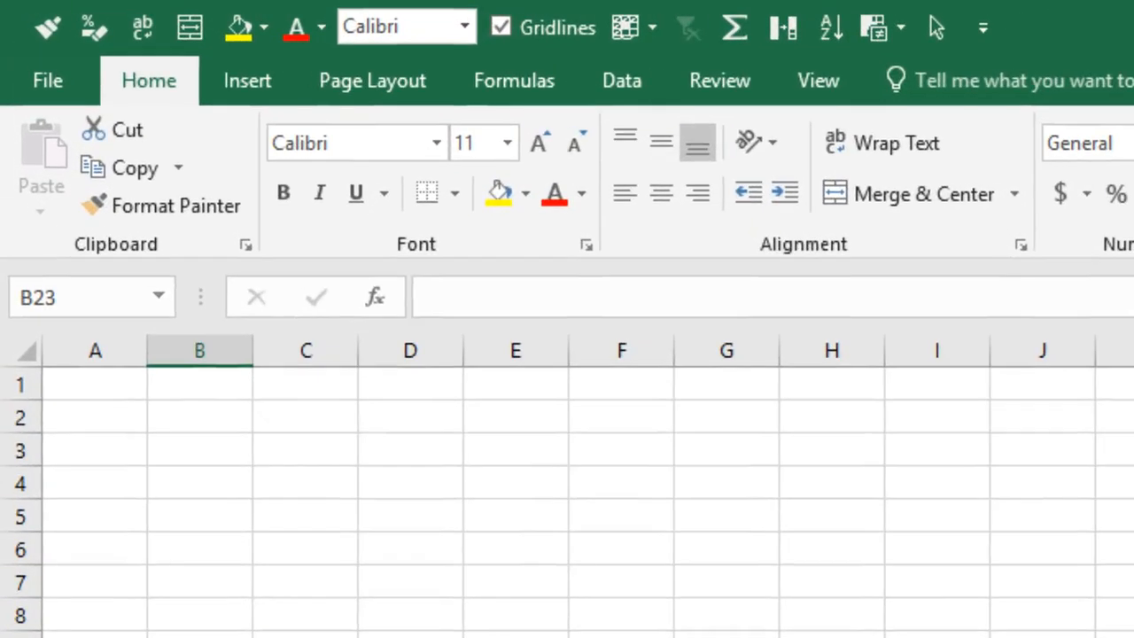
mouse_move(207, 92)
mouse_down()
mouse_move(50, 80)
mouse_move(210, 61)
mouse_up()
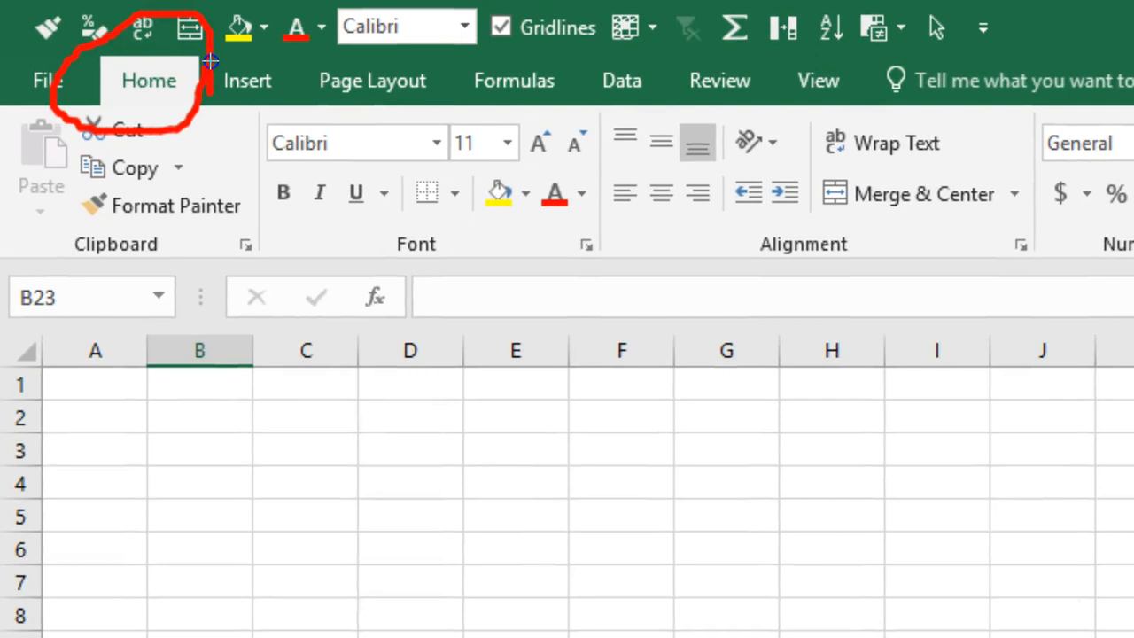
mouse_move(269, 267)
mouse_down()
mouse_move(547, 245)
mouse_move(827, 278)
mouse_move(977, 253)
mouse_move(1038, 182)
mouse_move(832, 56)
mouse_move(403, 78)
mouse_move(275, 114)
mouse_move(246, 269)
mouse_up()
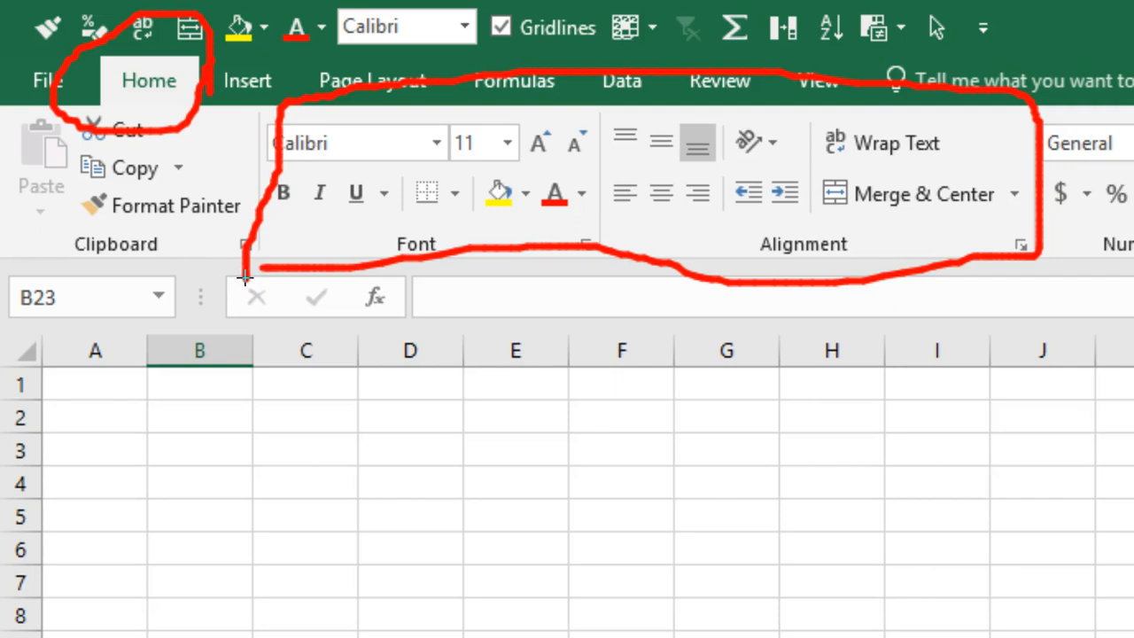
key(Escape)
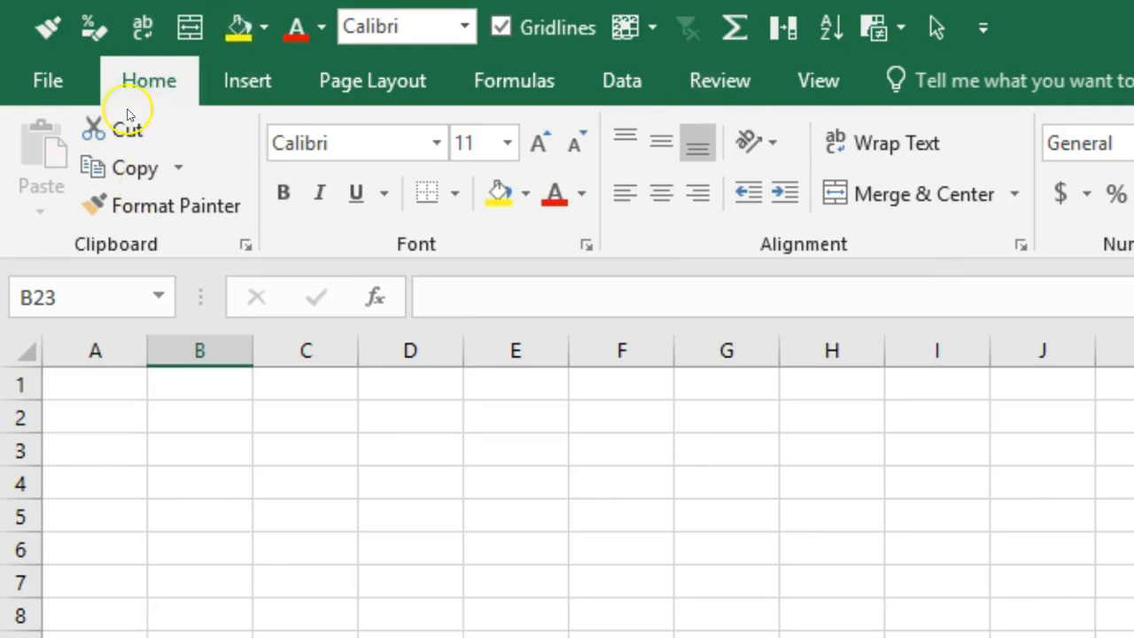
Collapse the ribbon and temporarily show its Home, Insert and Formulas commands in turn.
double_click(133, 78)
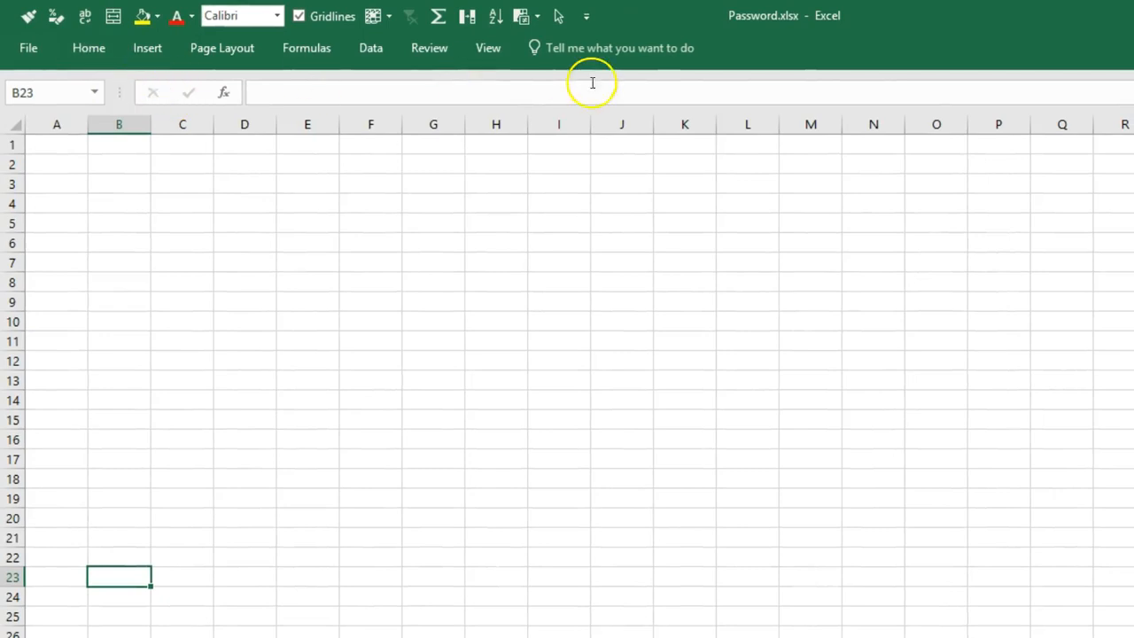
click(86, 50)
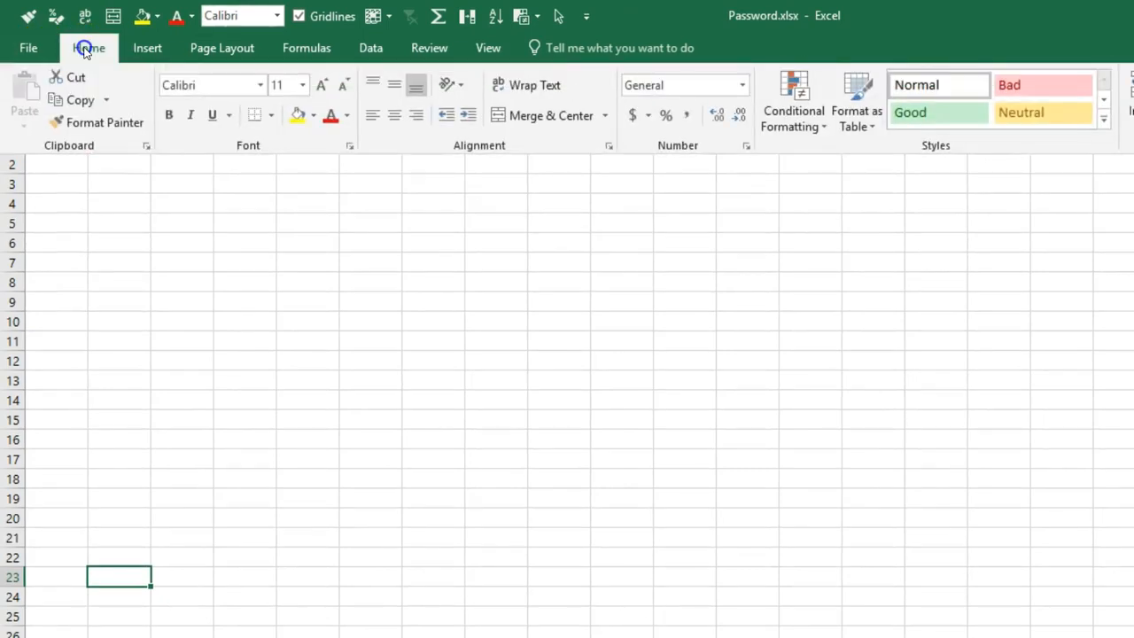
click(148, 49)
click(148, 48)
click(148, 50)
click(330, 50)
click(330, 50)
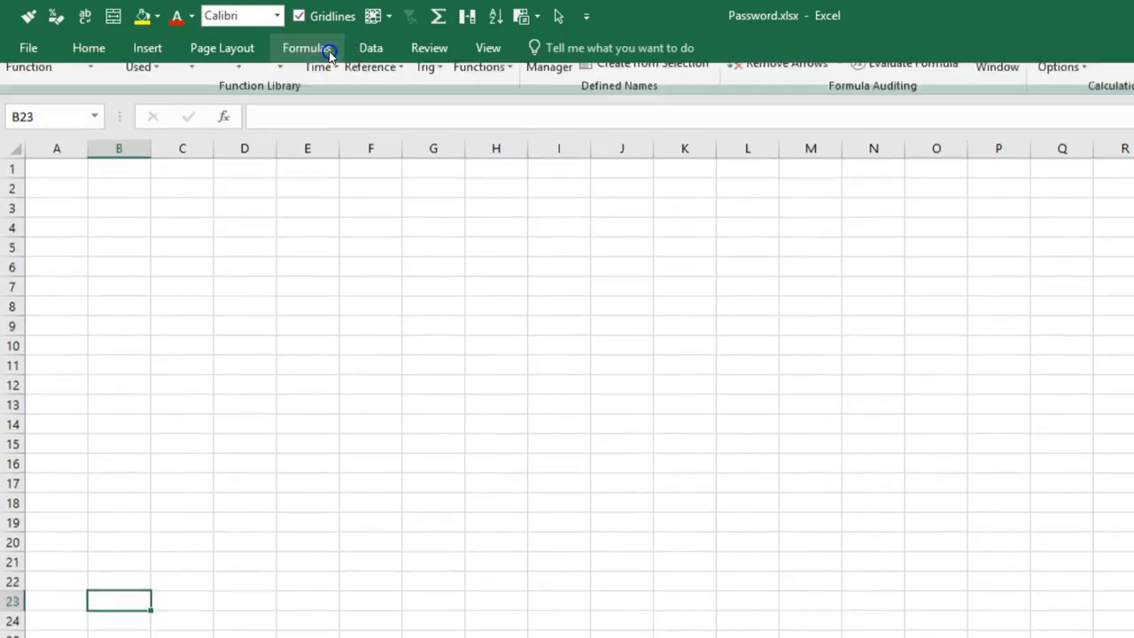
click(330, 50)
Restore the ribbon to permanently expanded with the Home commands shown.
click(70, 48)
click(71, 49)
double_click(71, 49)
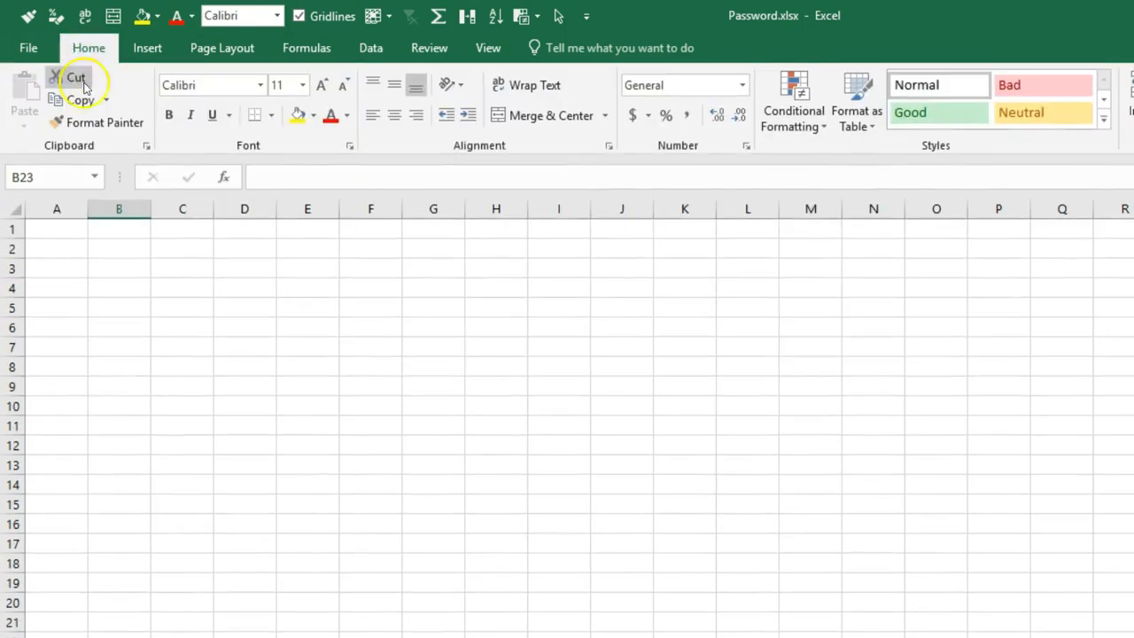
mouse_move(204, 162)
mouse_down()
mouse_move(57, 158)
mouse_move(552, 235)
mouse_move(1089, 185)
mouse_move(694, 171)
mouse_up()
drag(603, 171, 235, 140)
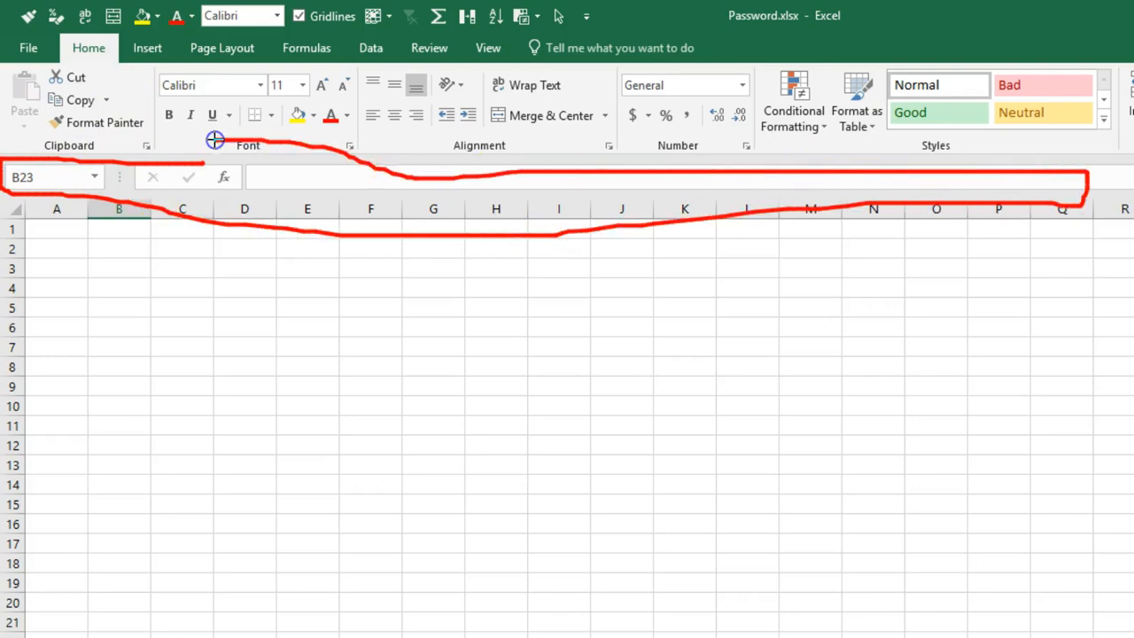
key(Escape)
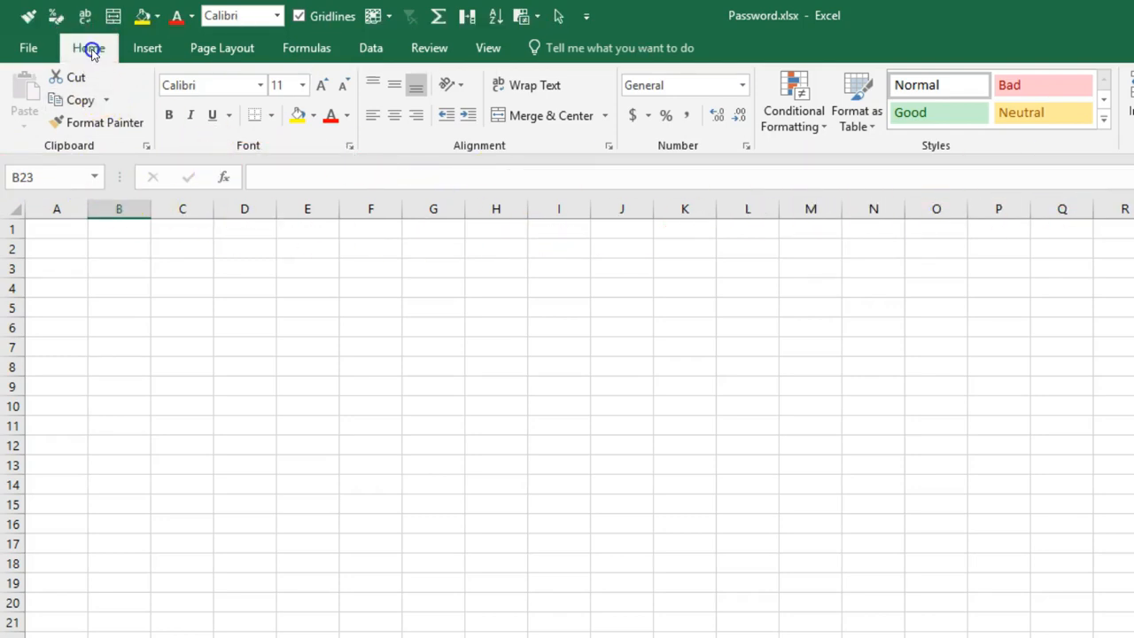
Collapse the ribbon again and briefly show and hide the Home commands.
double_click(91, 50)
click(91, 50)
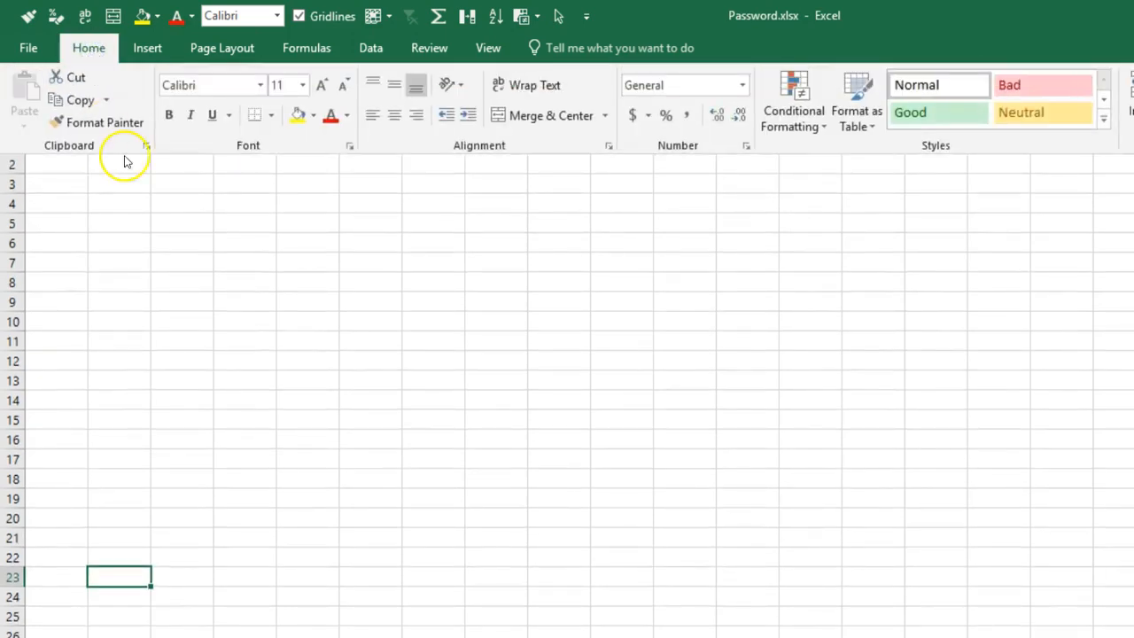
click(92, 47)
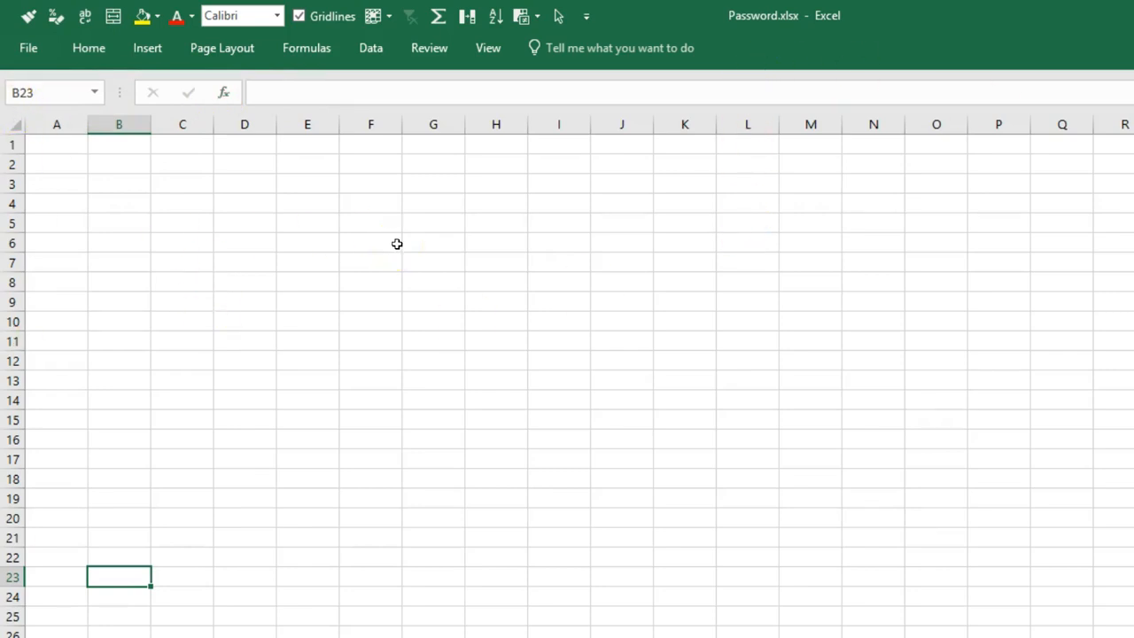
Fill cell C8 with yellow using the temporarily shown Home commands.
click(168, 275)
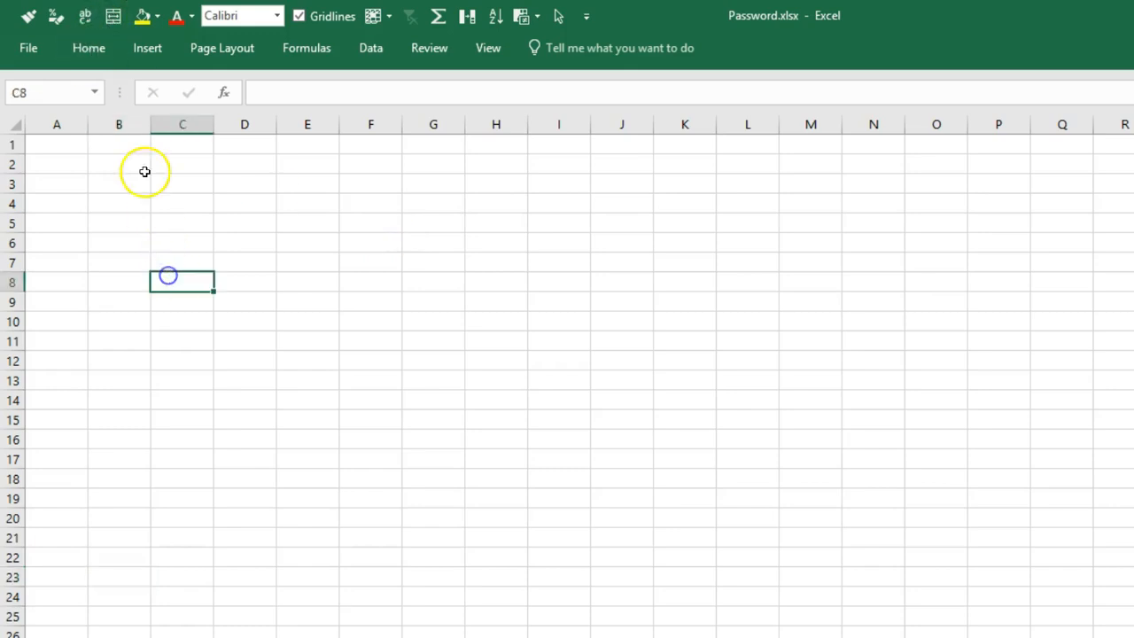
click(89, 48)
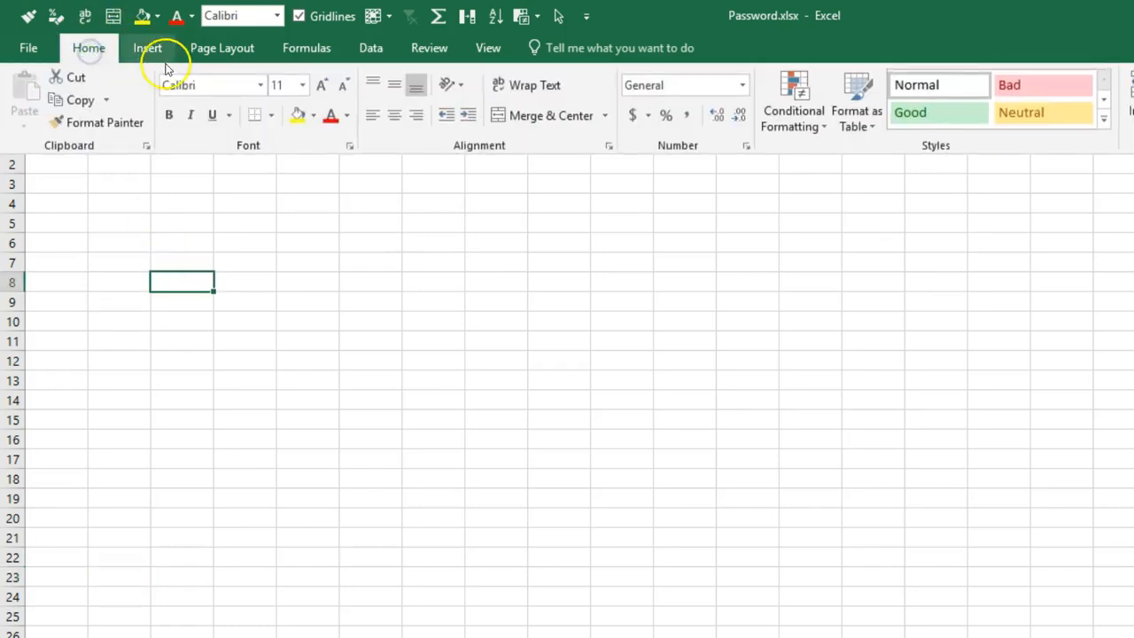
click(299, 124)
click(318, 288)
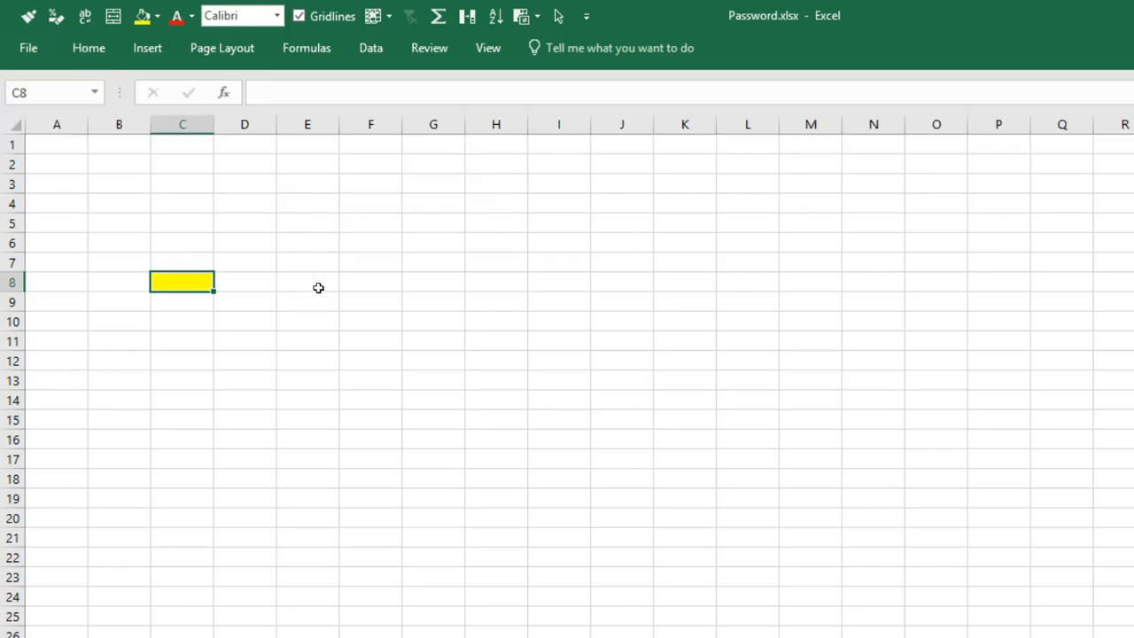
Keep the ribbon permanently expanded and undo the yellow fill in cell C8.
double_click(87, 50)
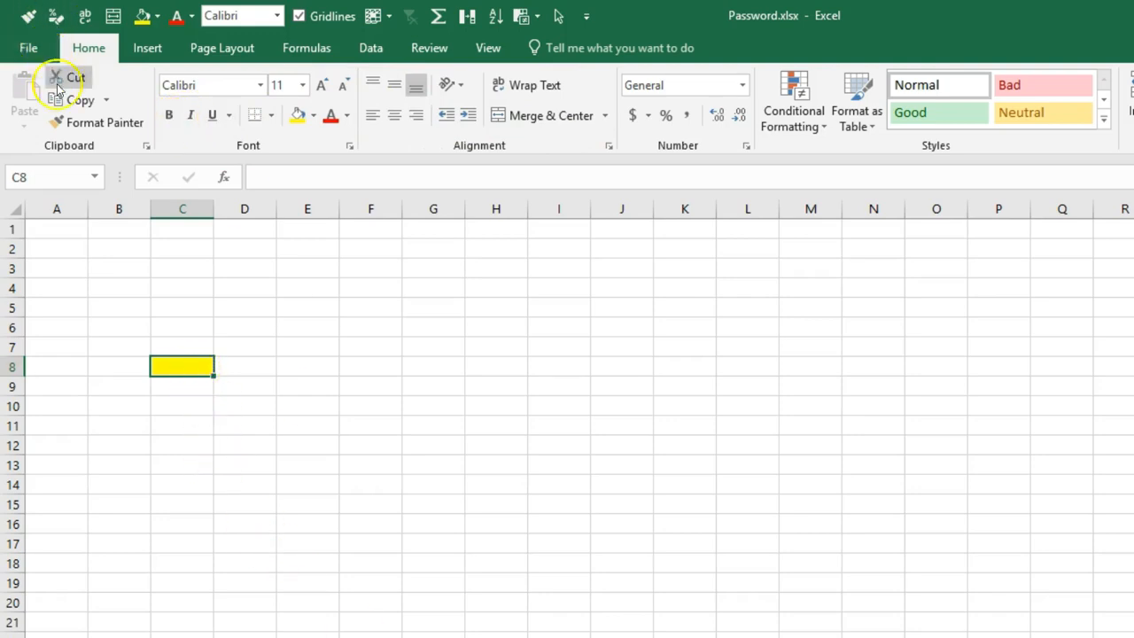
key(ctrl+z)
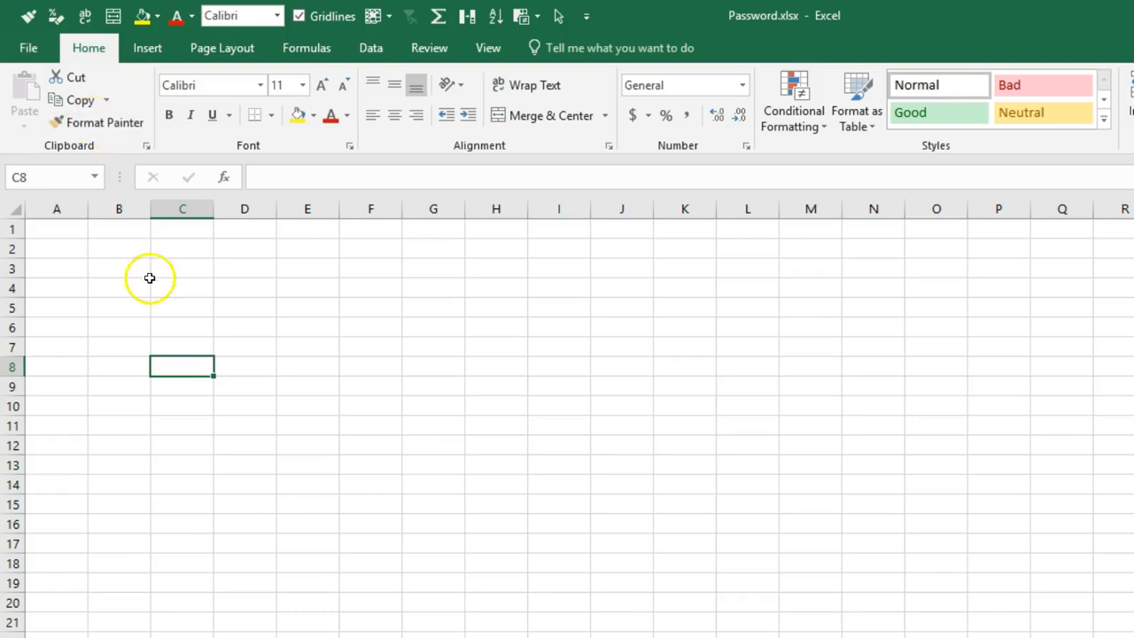
Enter a person's full name, including a quoted nickname, in cell B2.
click(146, 282)
click(124, 249)
text(J)
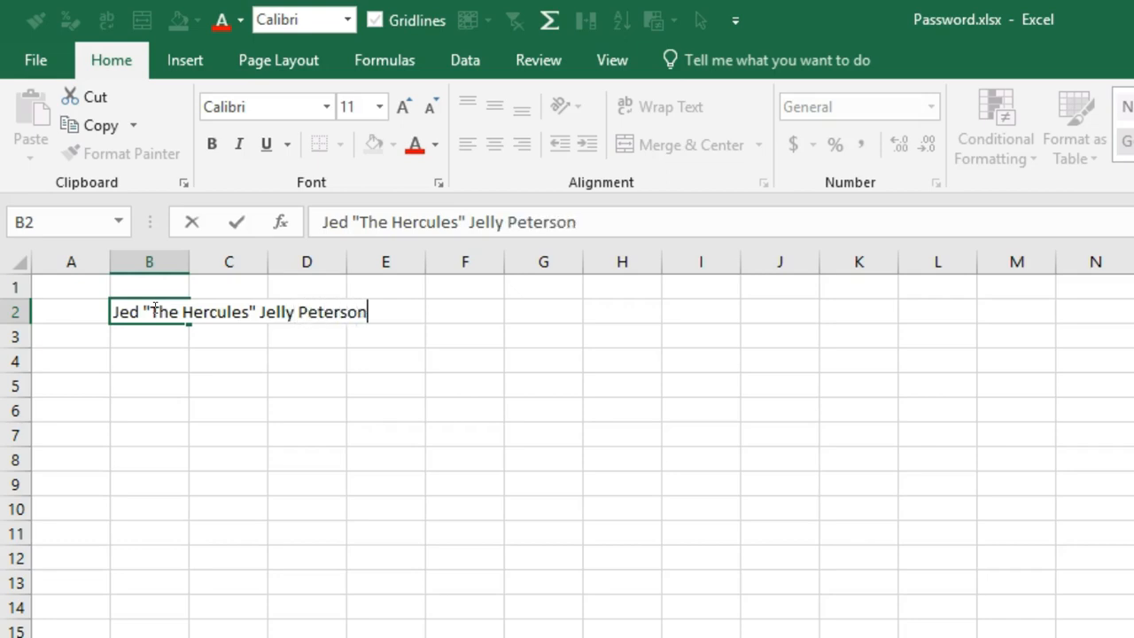
key(Tab)
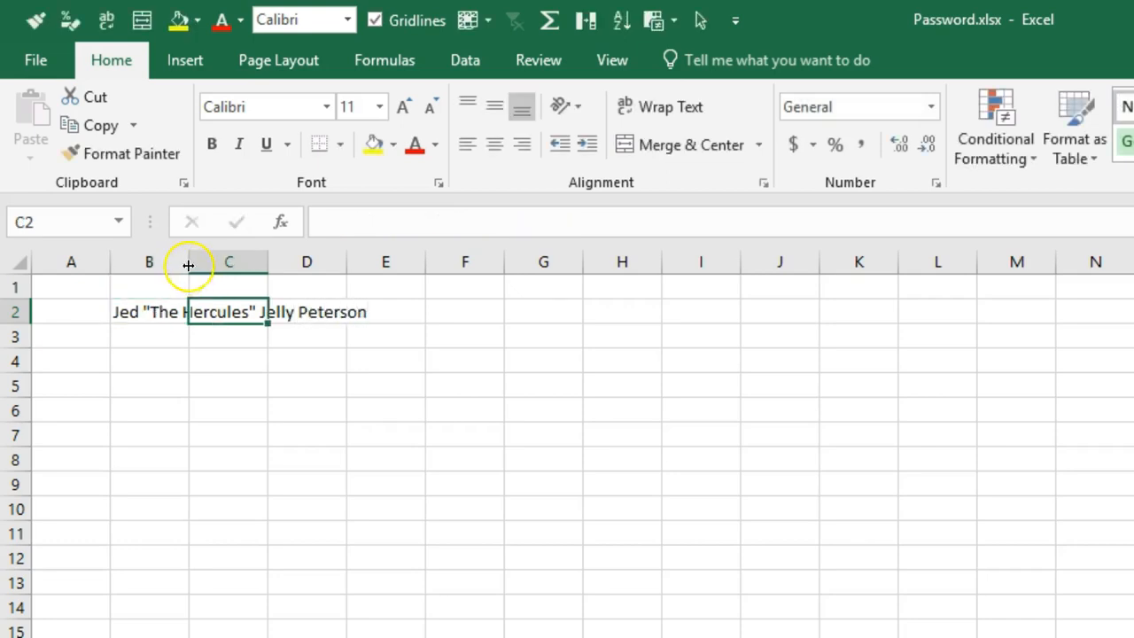
drag(183, 409, 191, 408)
click(167, 357)
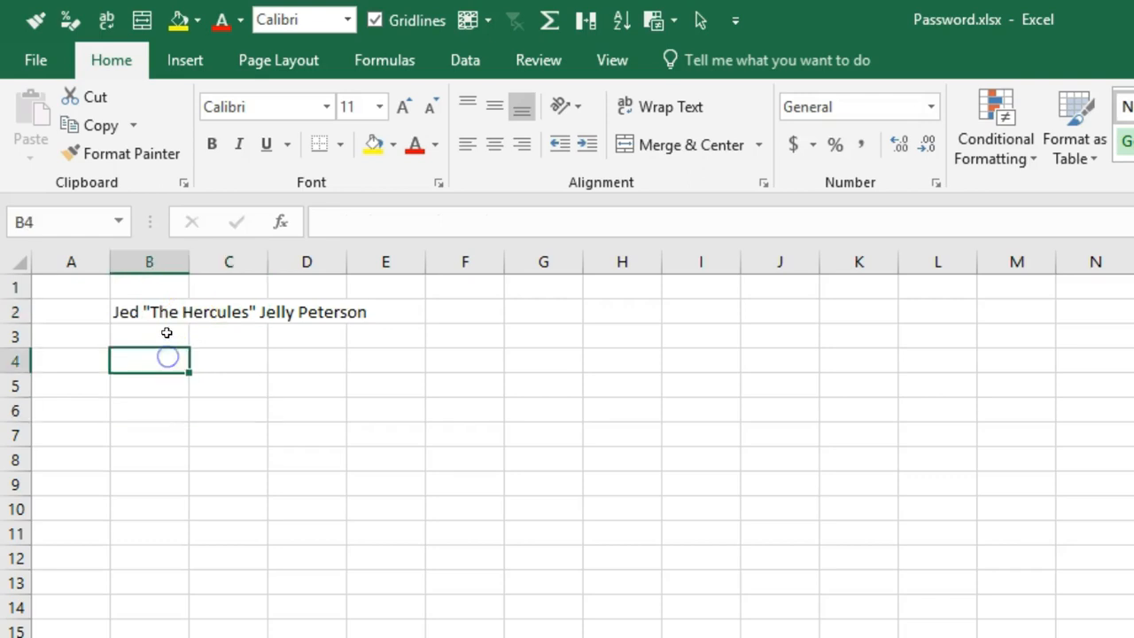
Change the font of the name in cell B2 to Chiller.
click(152, 310)
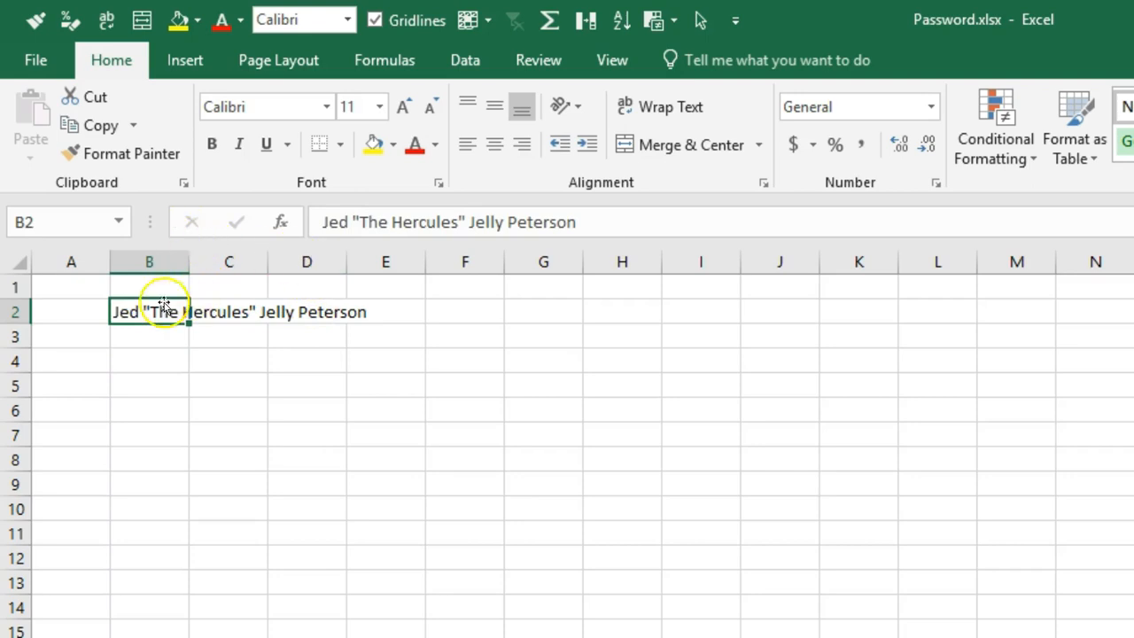
click(325, 107)
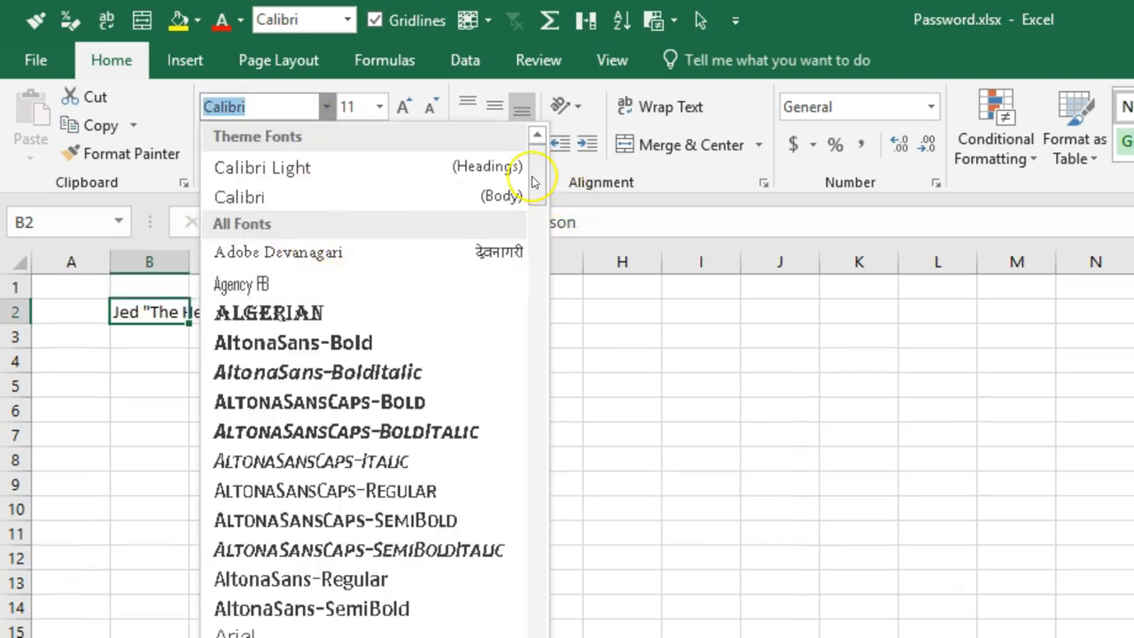
drag(537, 173, 545, 277)
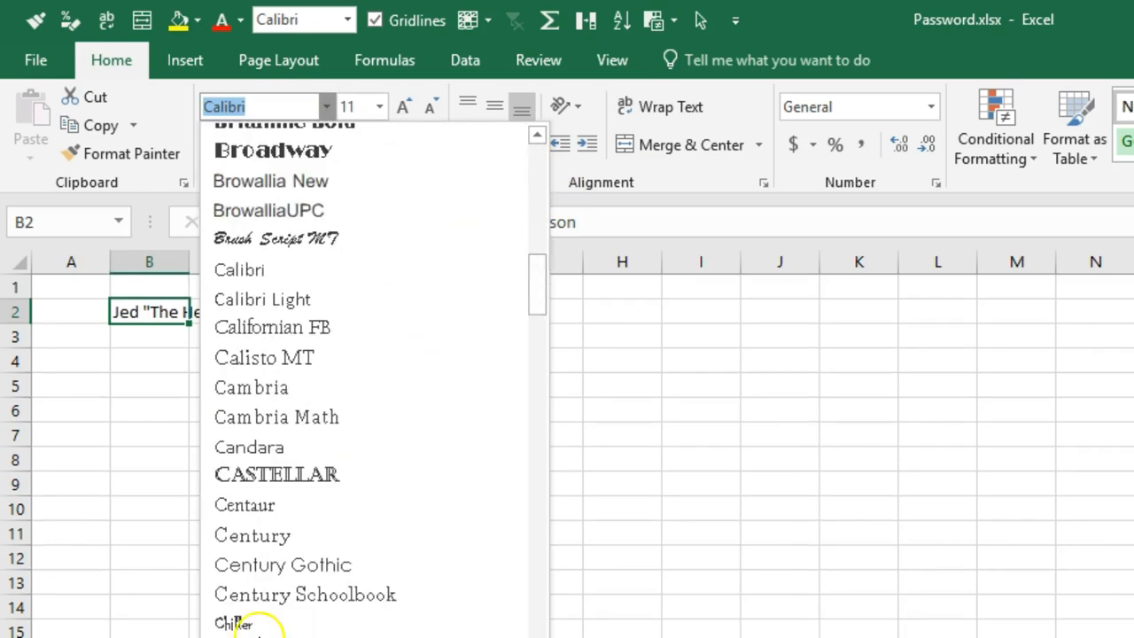
click(259, 623)
click(178, 372)
click(167, 311)
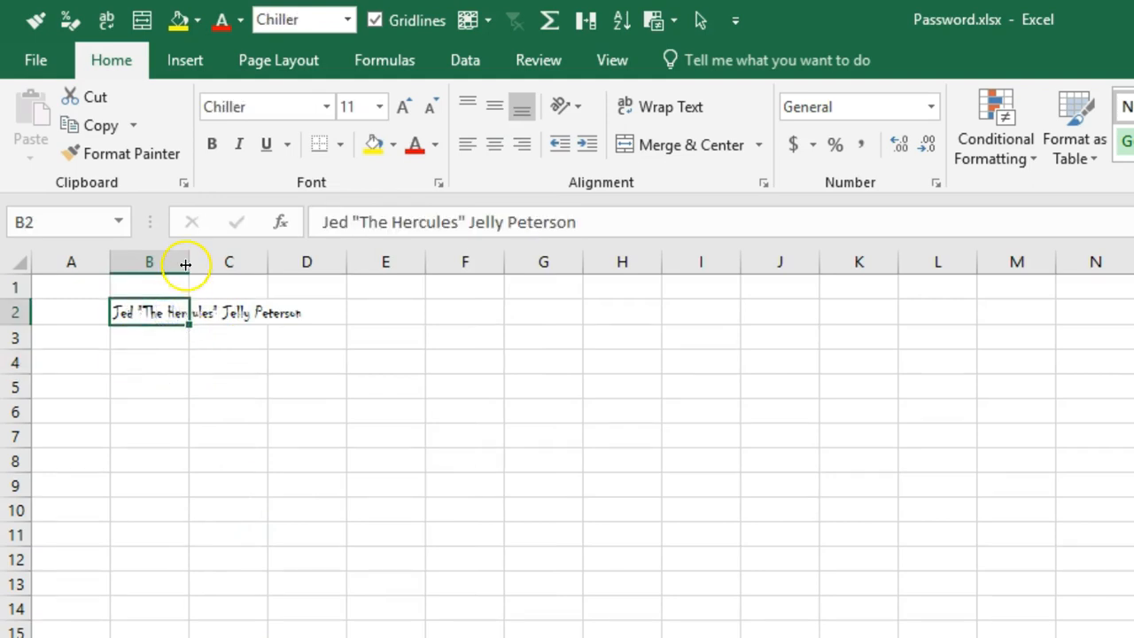
click(146, 357)
click(161, 317)
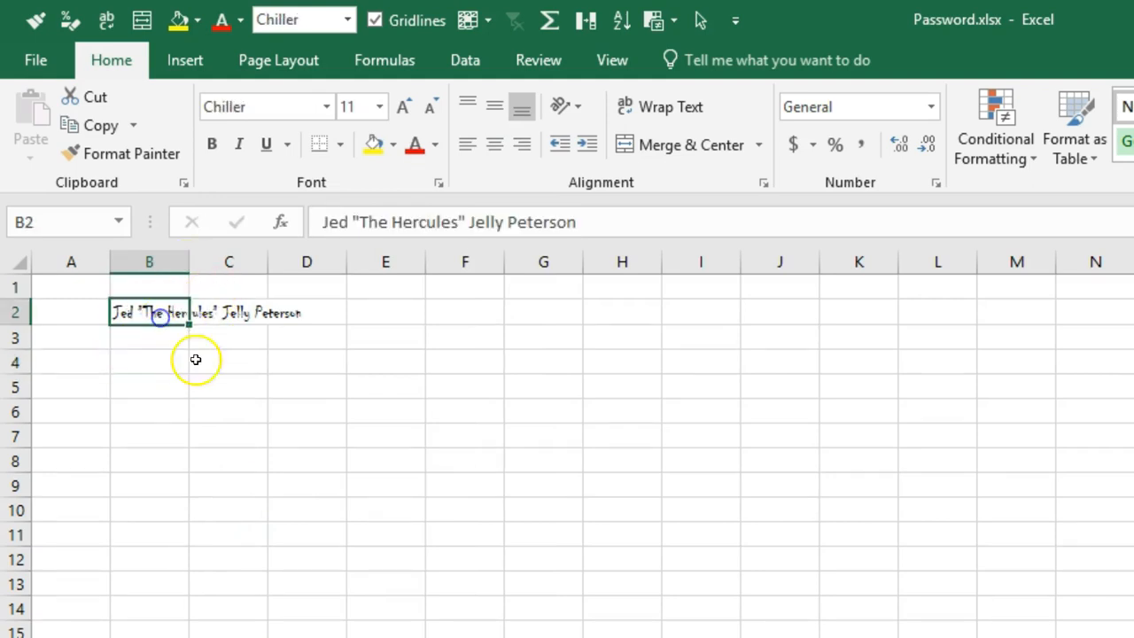
Set the name in cell B2 to the Bookman Old Style font at size 22.
click(326, 106)
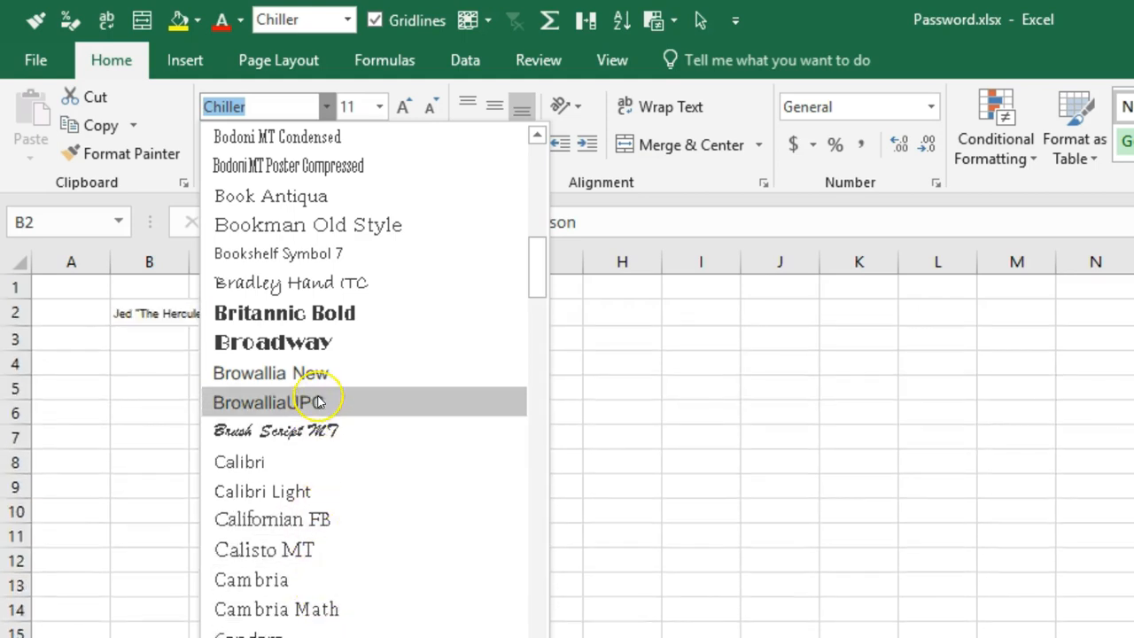
click(327, 227)
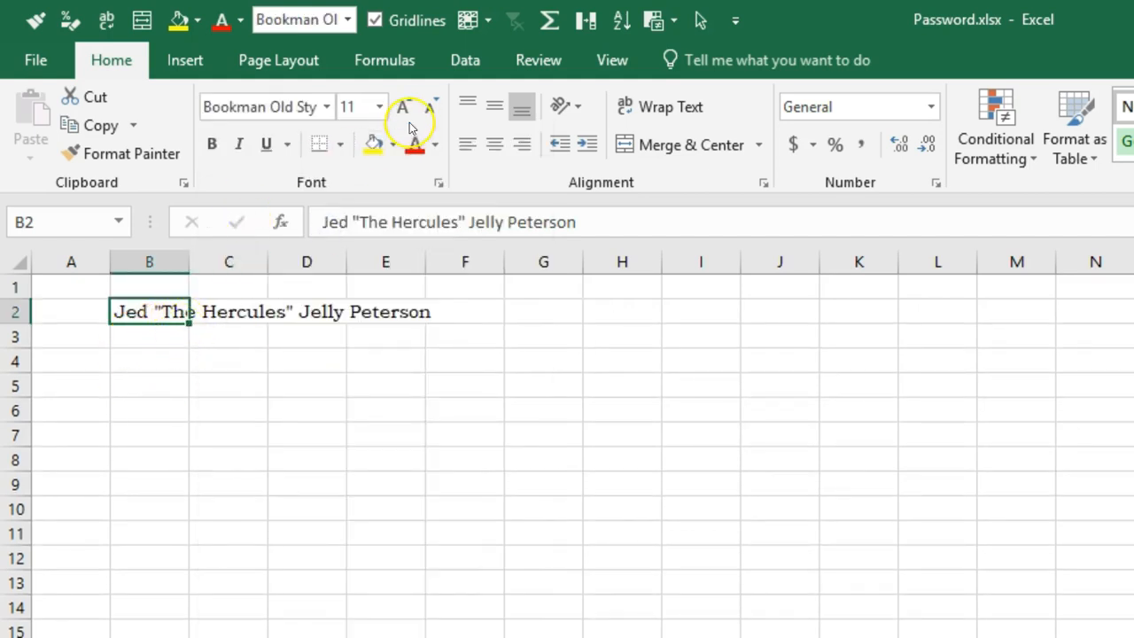
click(380, 107)
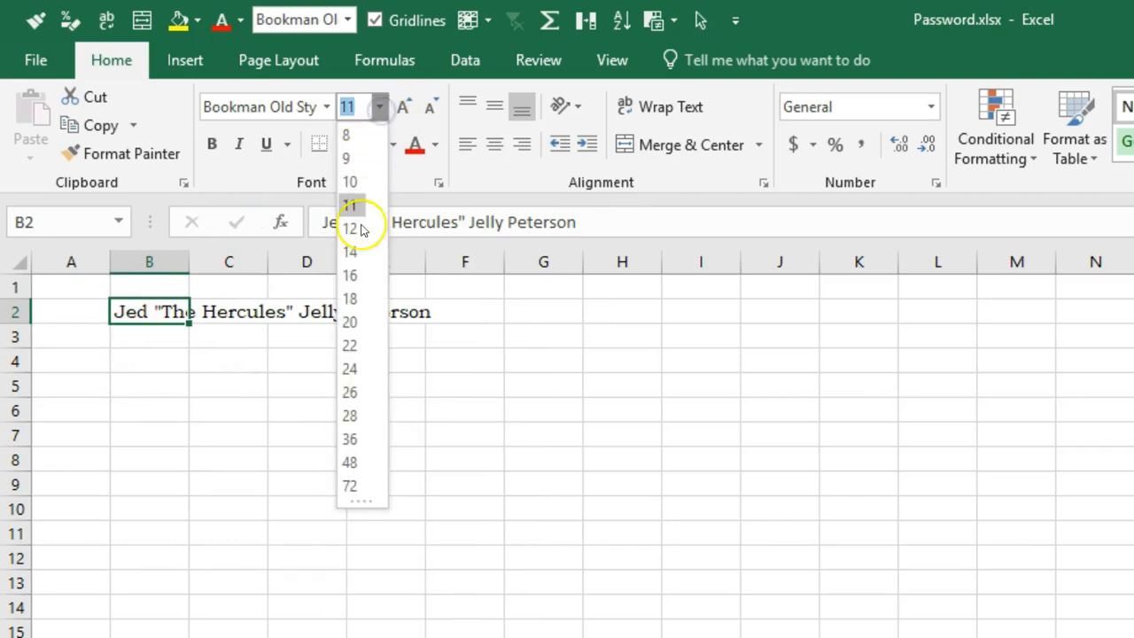
click(350, 345)
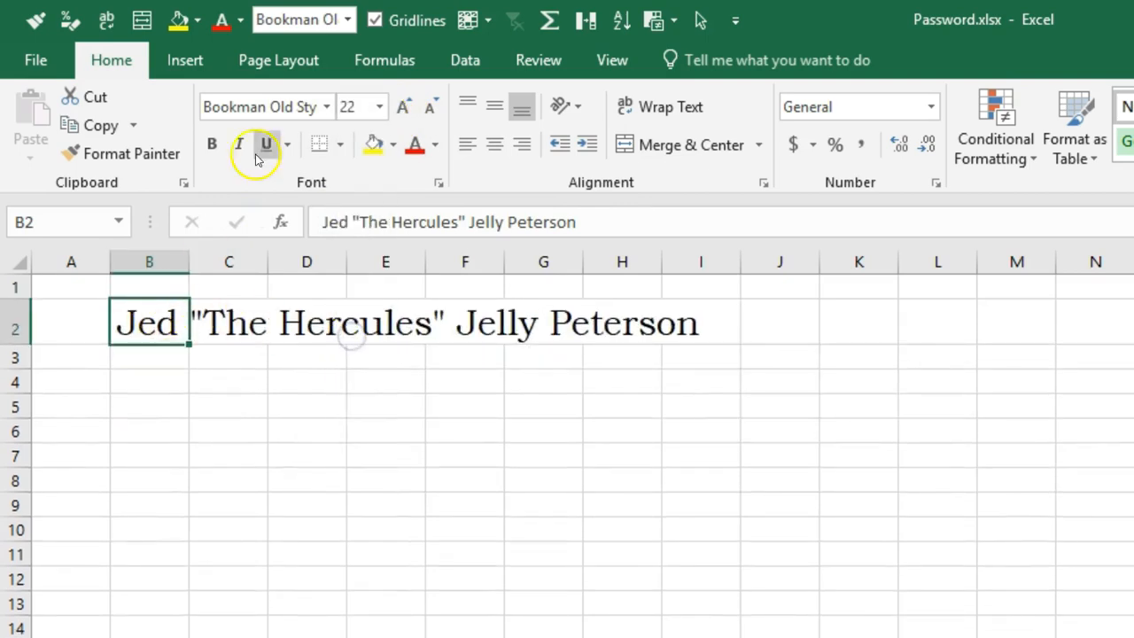
drag(163, 524, 164, 517)
click(150, 325)
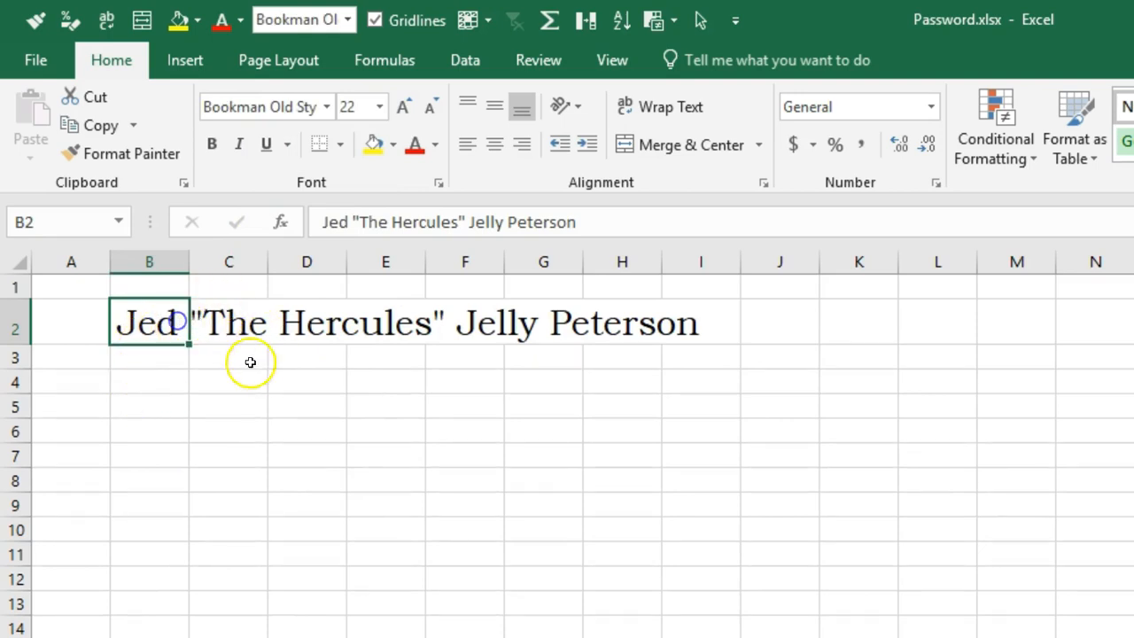
click(506, 497)
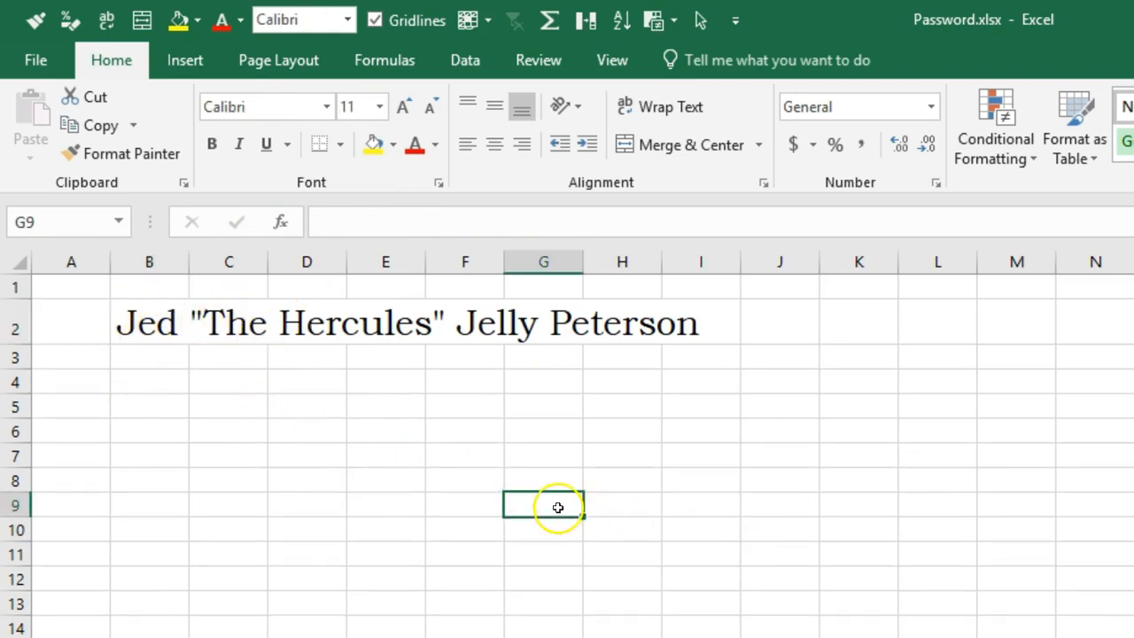
Decrease and increase the font size of cell B2 stepwise, ending at size 24.
click(136, 328)
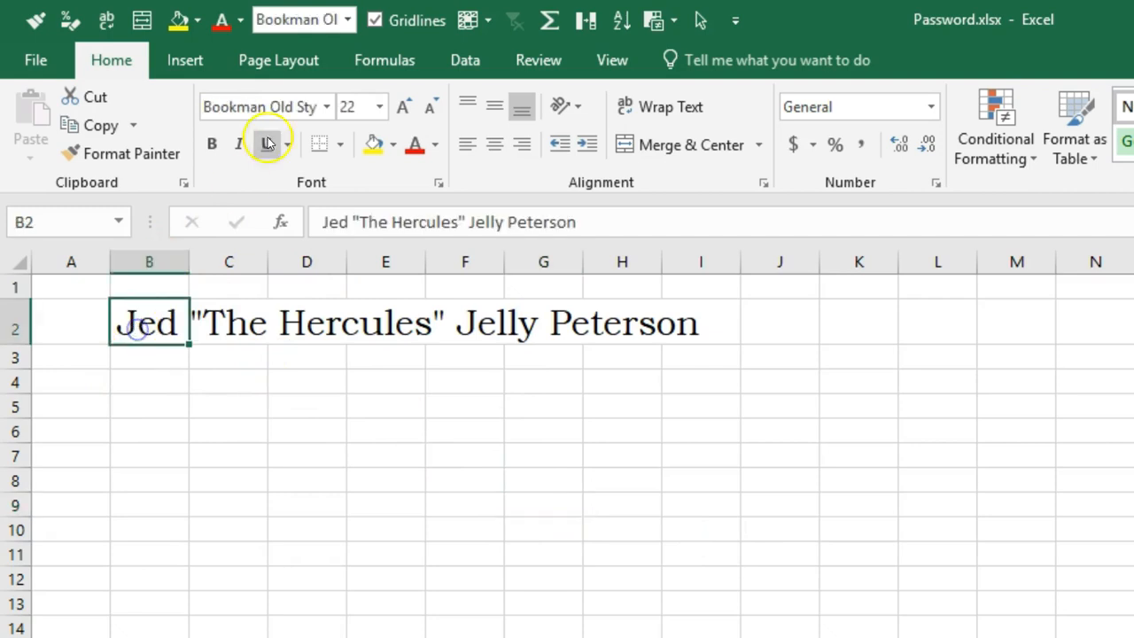
click(431, 114)
click(430, 113)
click(430, 114)
click(430, 113)
click(431, 113)
click(431, 113)
click(410, 108)
click(409, 107)
click(409, 107)
click(409, 108)
click(409, 107)
click(410, 107)
click(410, 107)
click(410, 107)
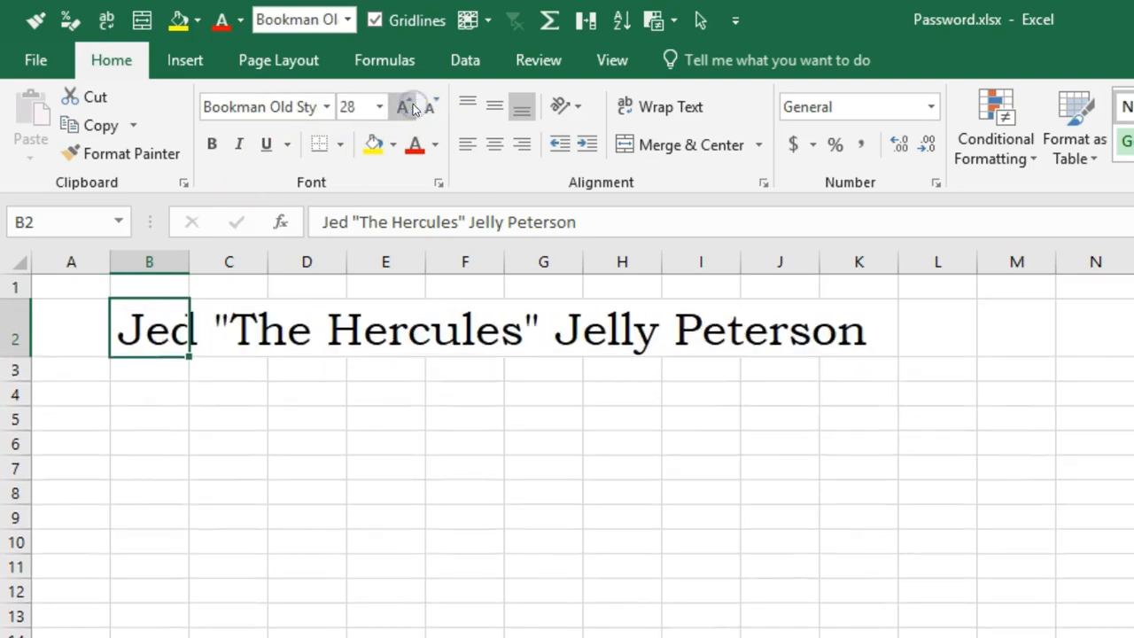
click(429, 108)
click(429, 107)
click(429, 107)
click(409, 108)
click(430, 110)
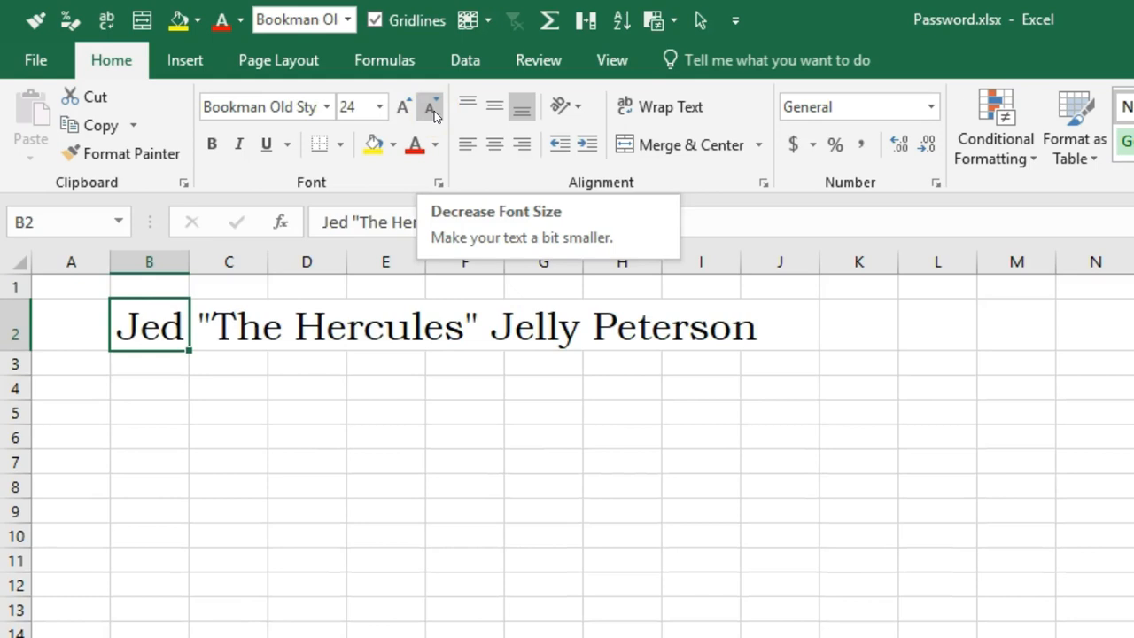
Toggle bold on and off for the name in cell B2, leaving it bold.
click(211, 146)
click(211, 145)
click(211, 145)
click(210, 145)
click(211, 146)
Toggle italics on and off for the name in cell B2, leaving it italic.
click(238, 145)
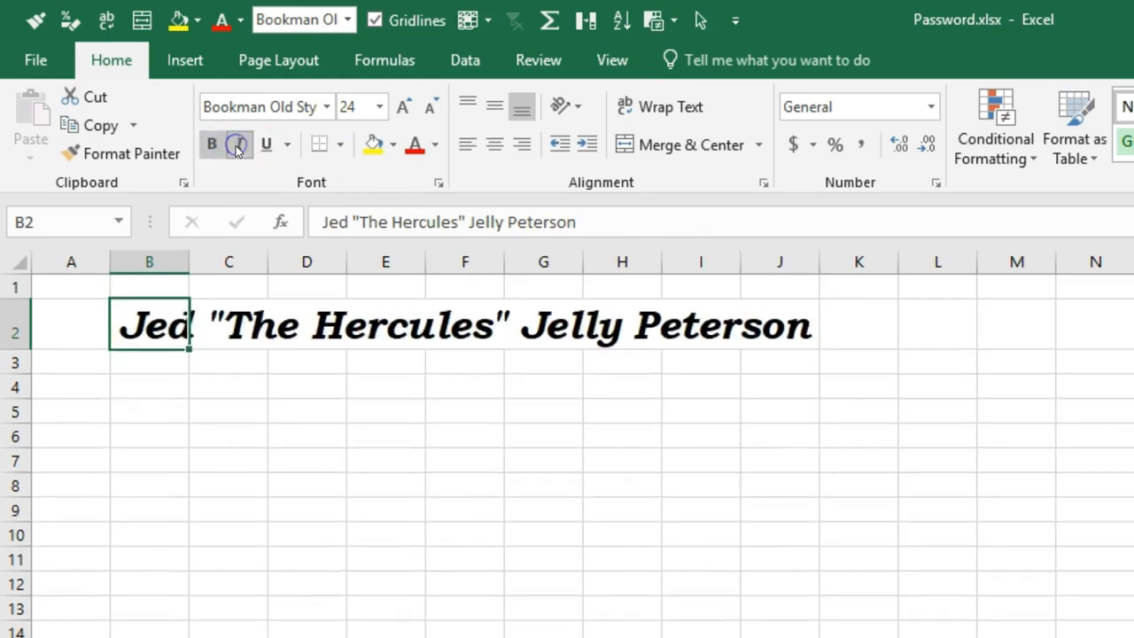
click(238, 147)
click(237, 148)
click(238, 147)
click(237, 147)
Toggle the single underline on the name in cell B2, and finish with a double underline.
click(258, 149)
click(259, 149)
click(261, 147)
click(260, 147)
click(260, 147)
click(286, 145)
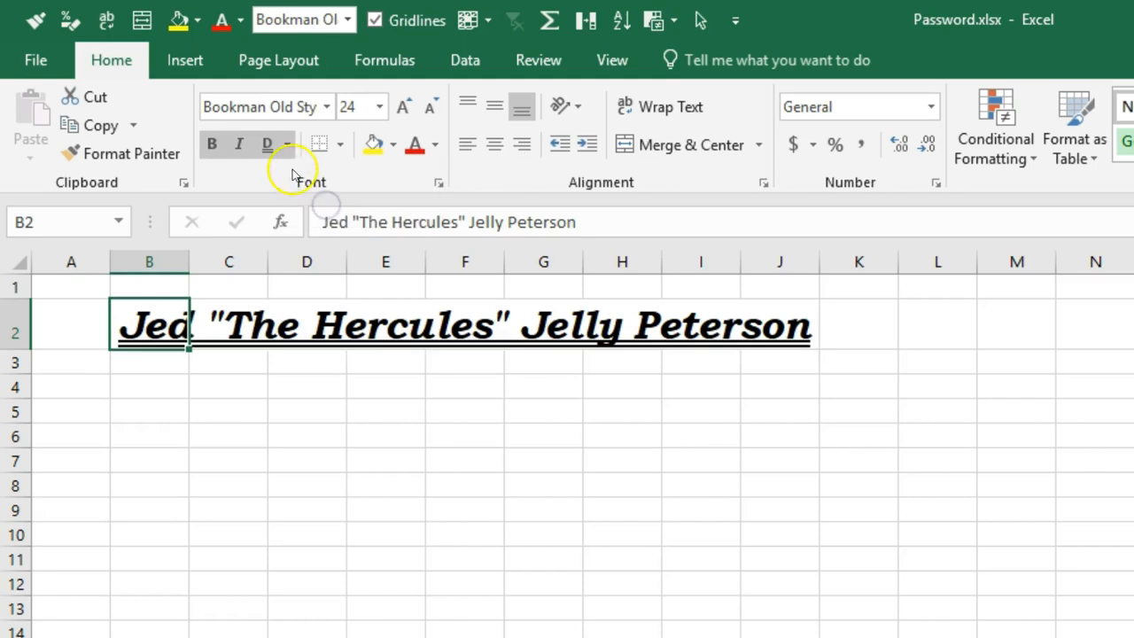
Remove the double underline, italics and bold from the name in cell B2.
click(287, 143)
click(306, 175)
click(276, 145)
click(239, 144)
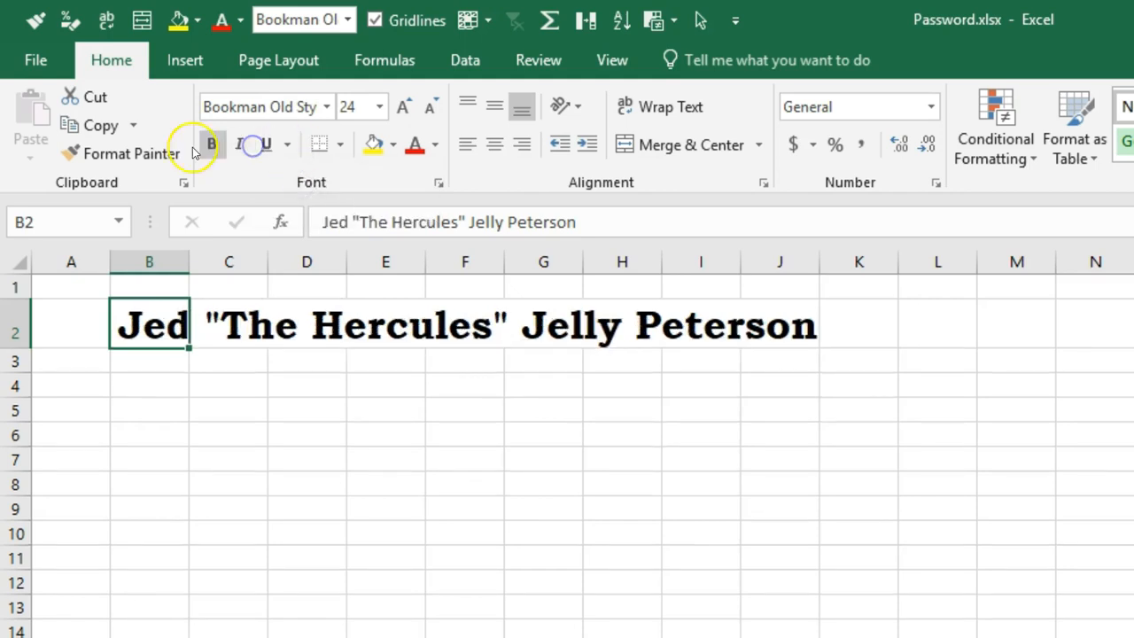
click(211, 144)
click(228, 615)
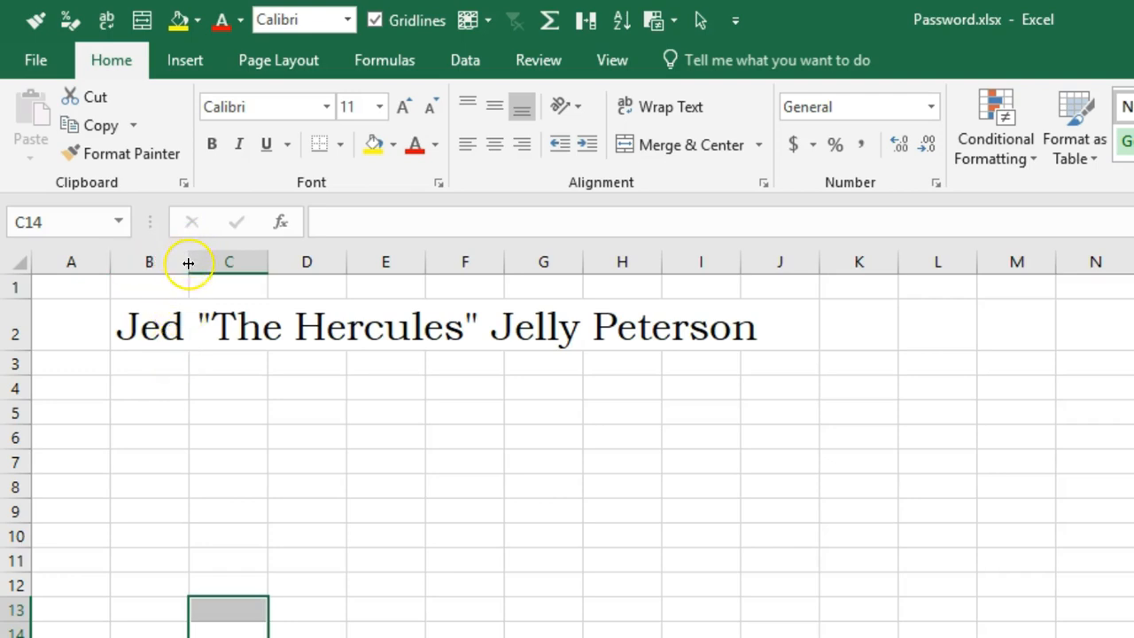
Widen column B until the whole name in cell B2 fits inside it.
drag(188, 263, 819, 252)
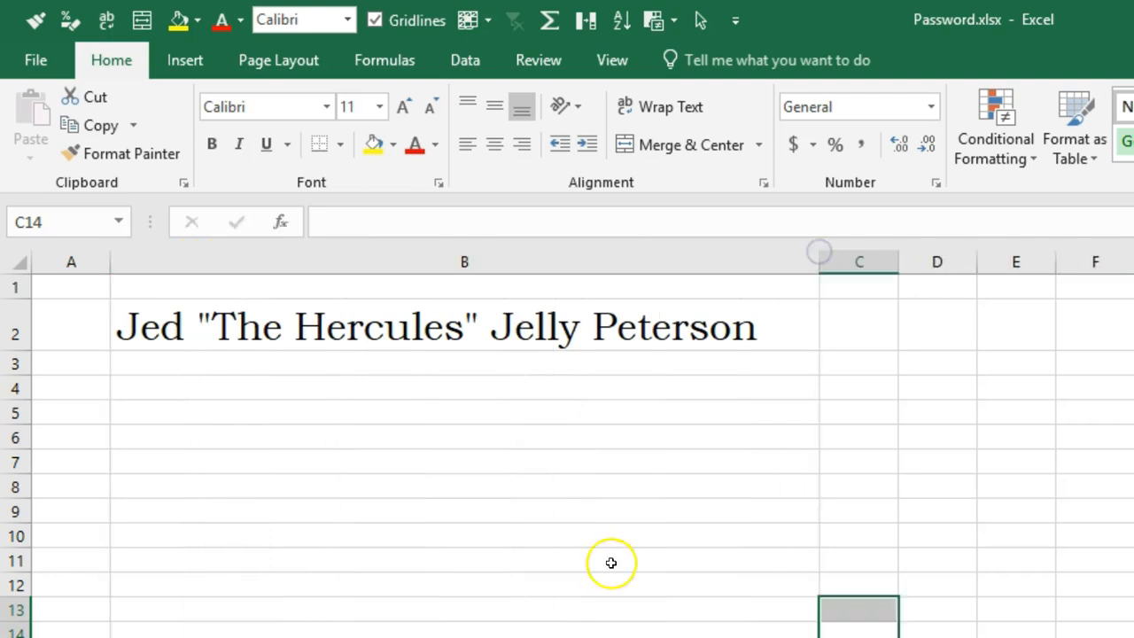
click(615, 331)
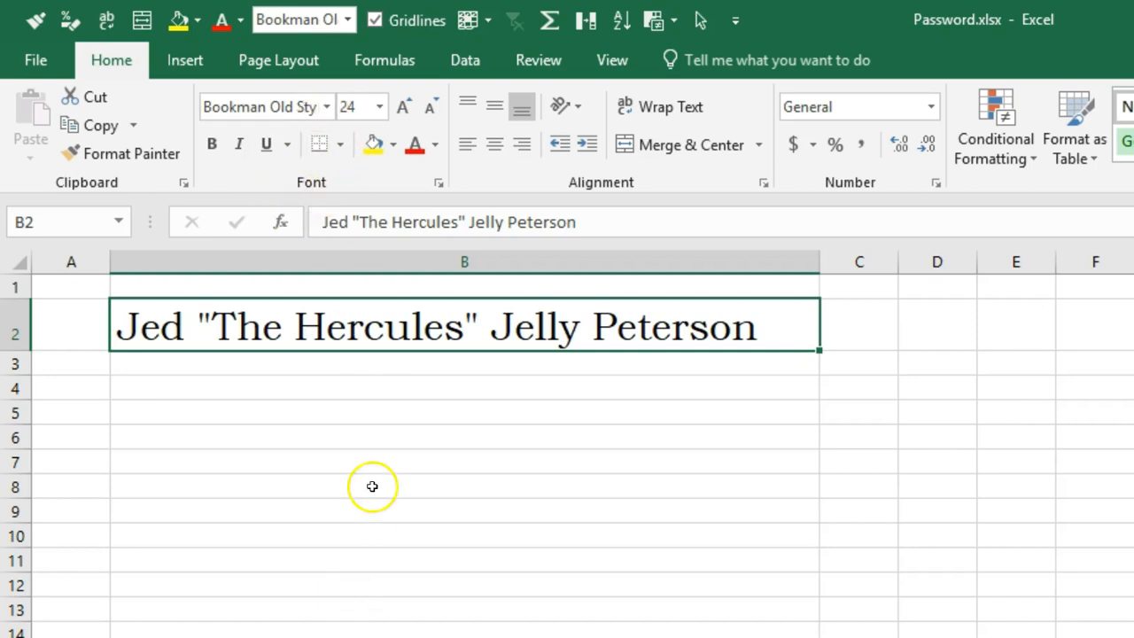
click(406, 390)
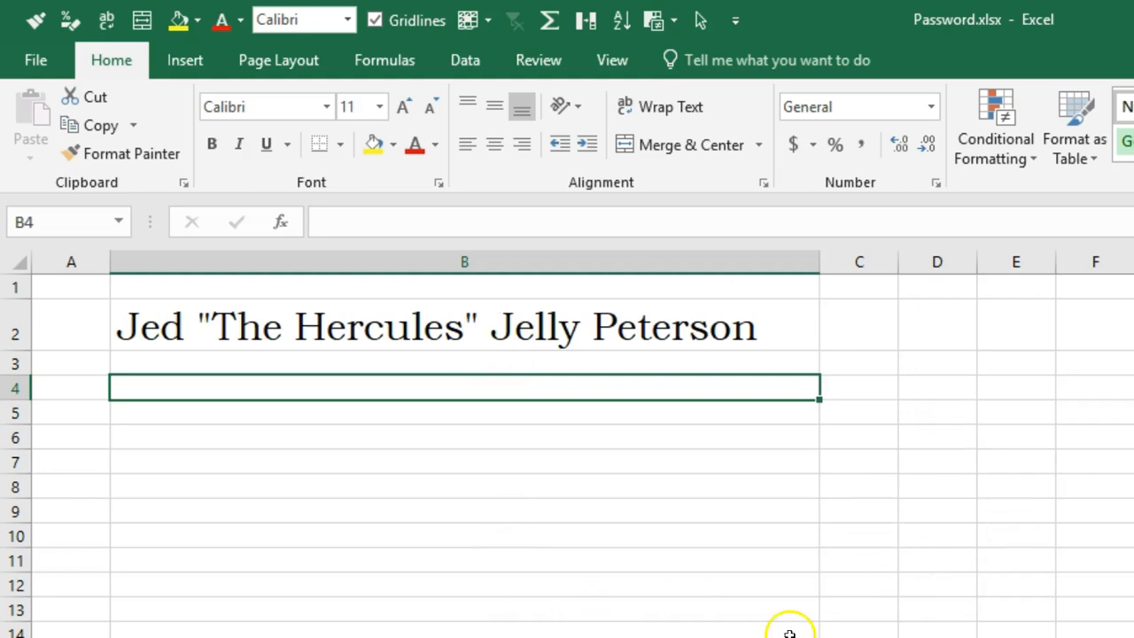
click(328, 574)
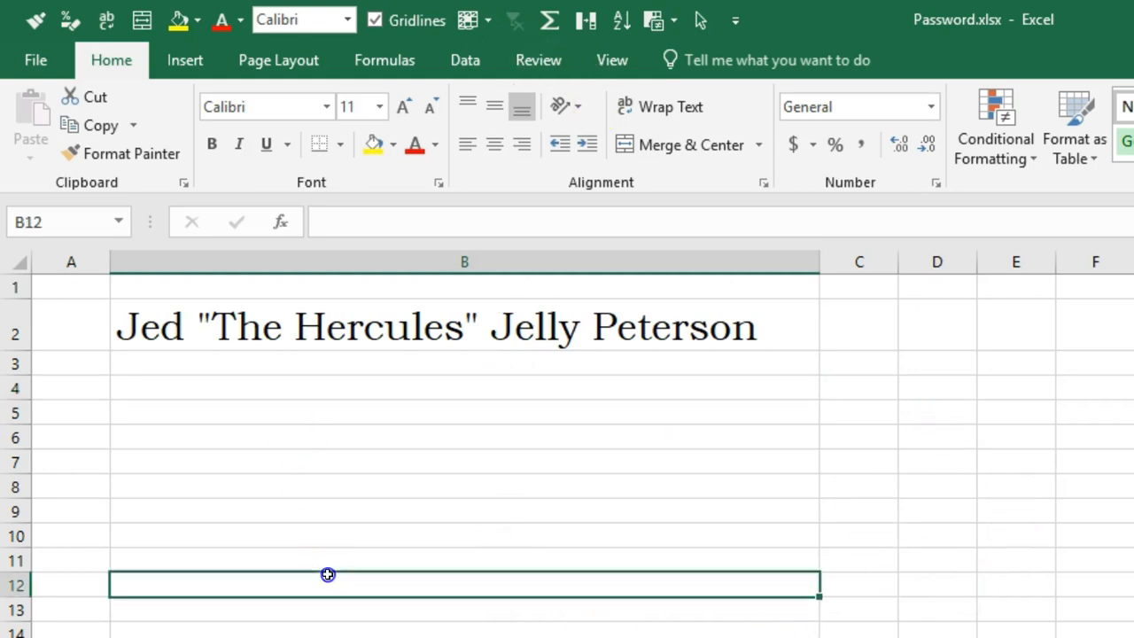
click(435, 22)
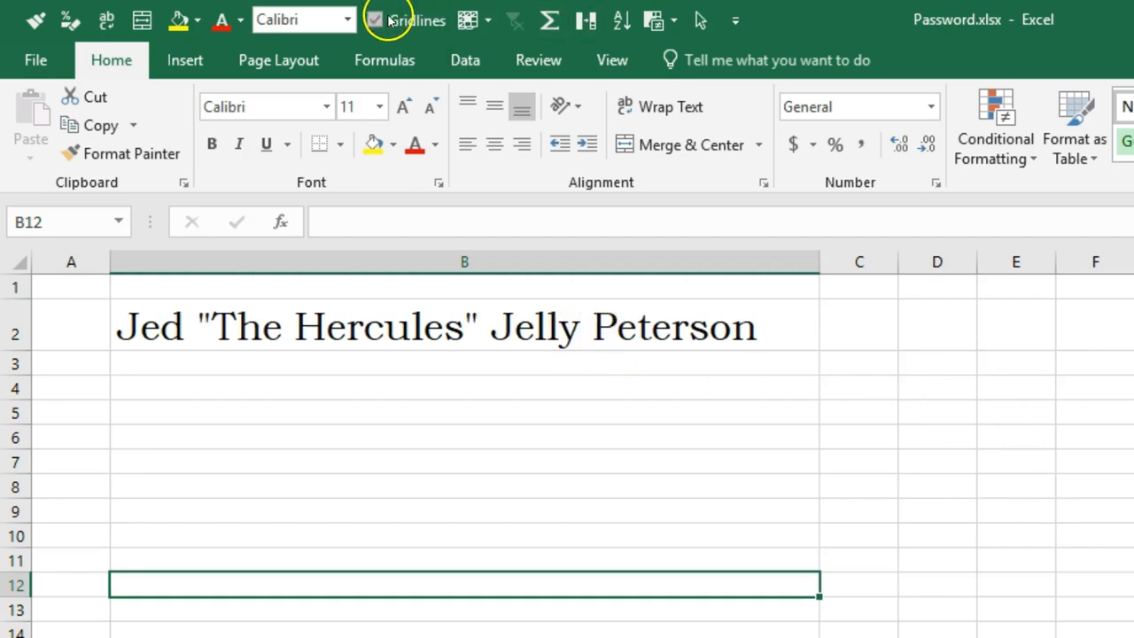
Apply a bottom border to cell B2 and inspect it with another cell selected.
click(392, 335)
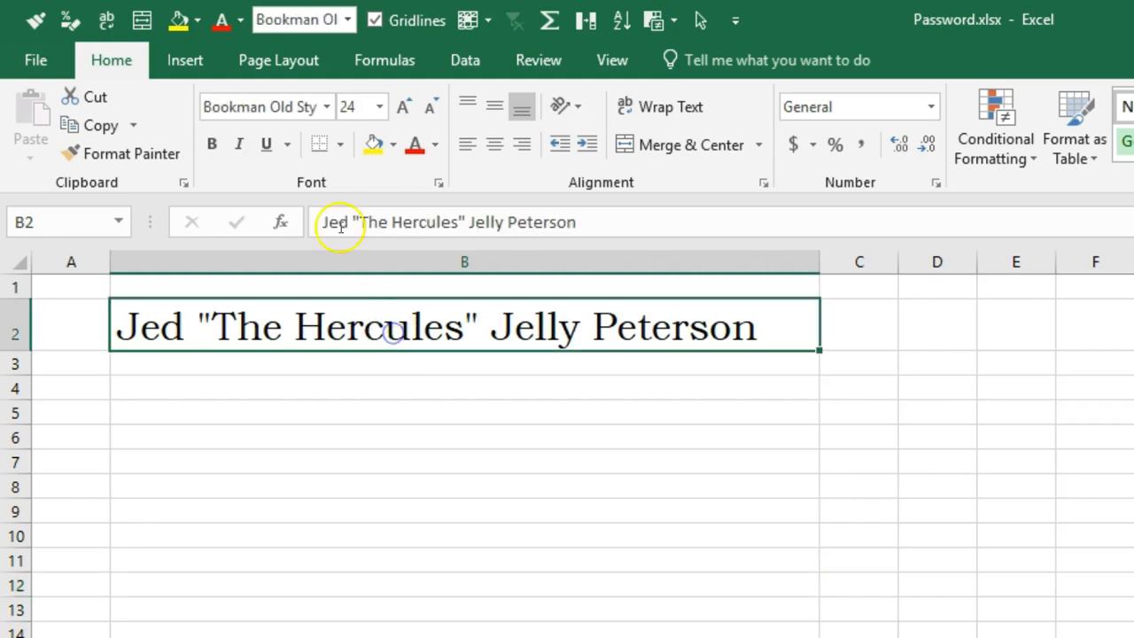
click(341, 146)
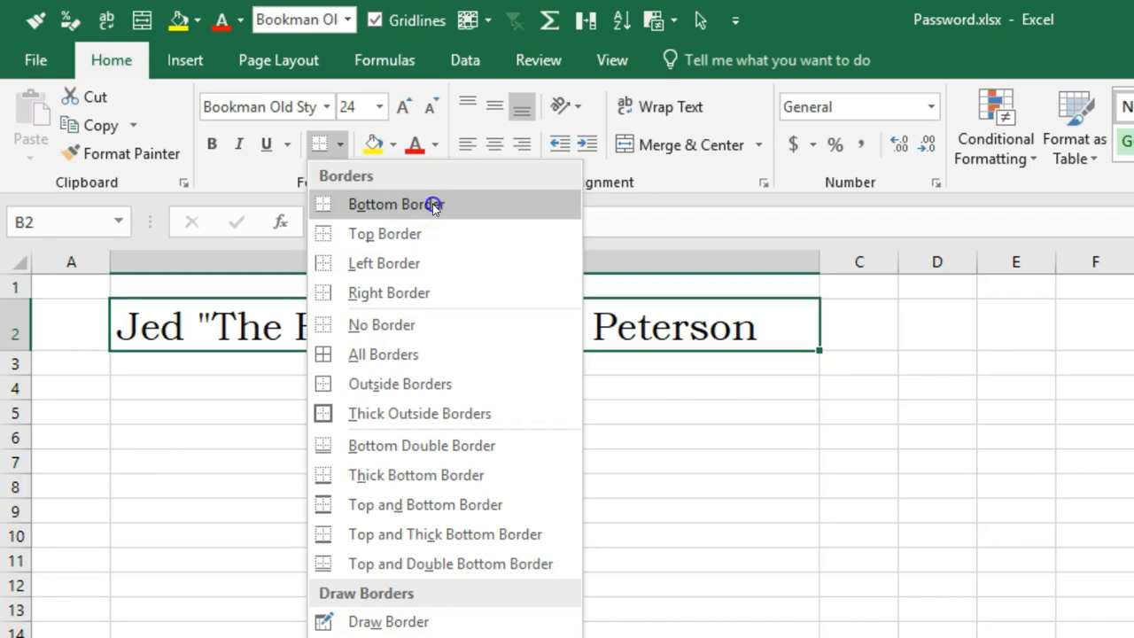
click(396, 204)
click(412, 462)
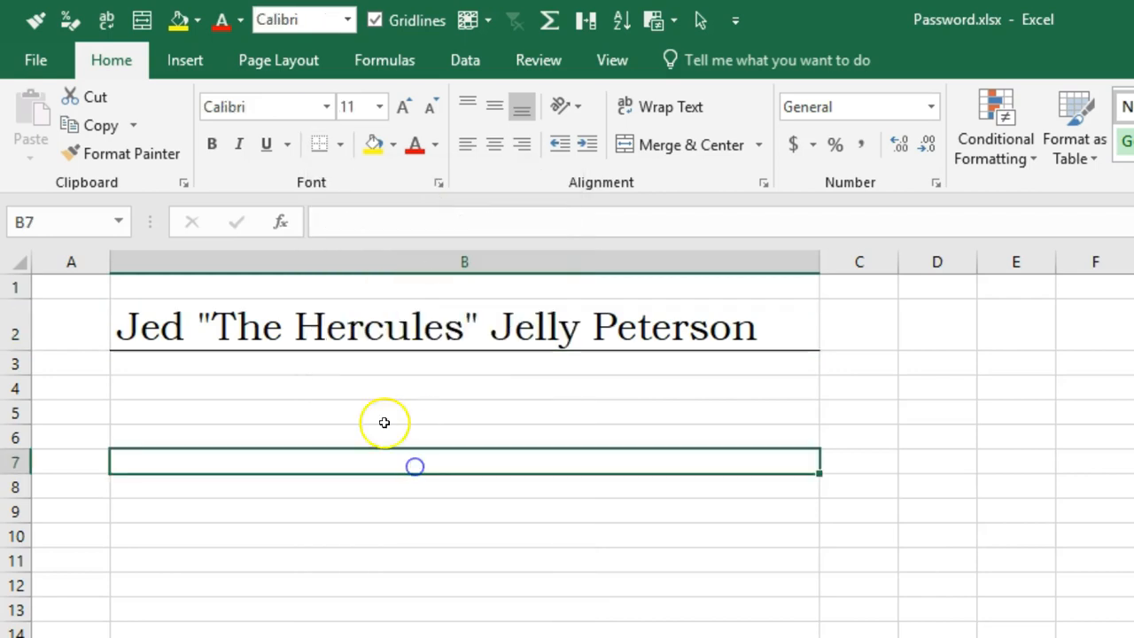
click(354, 341)
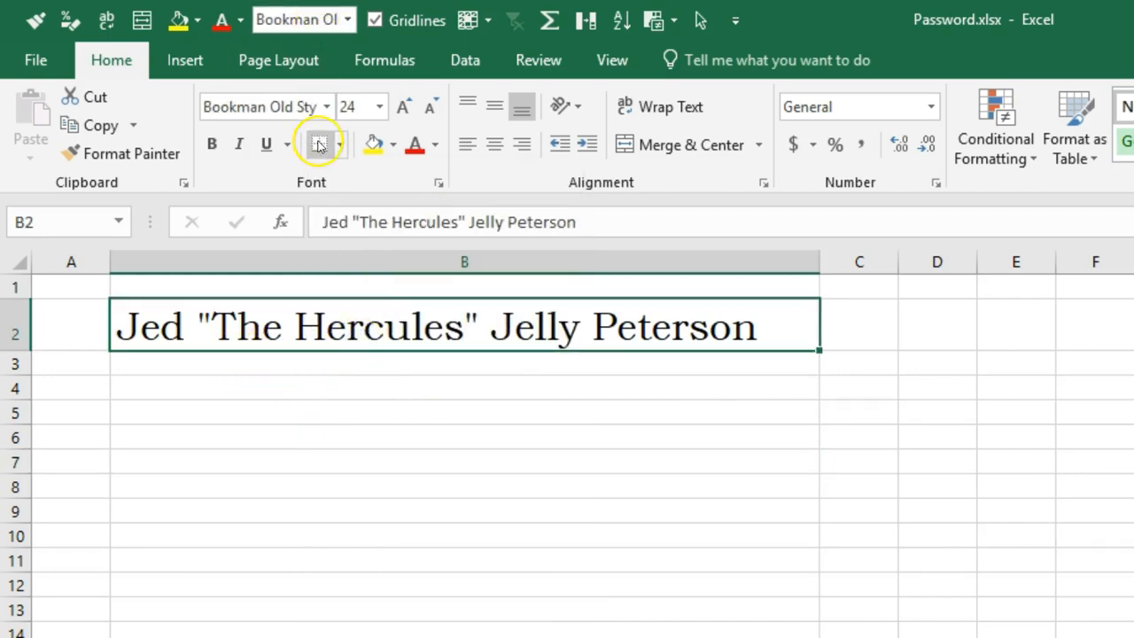
click(359, 562)
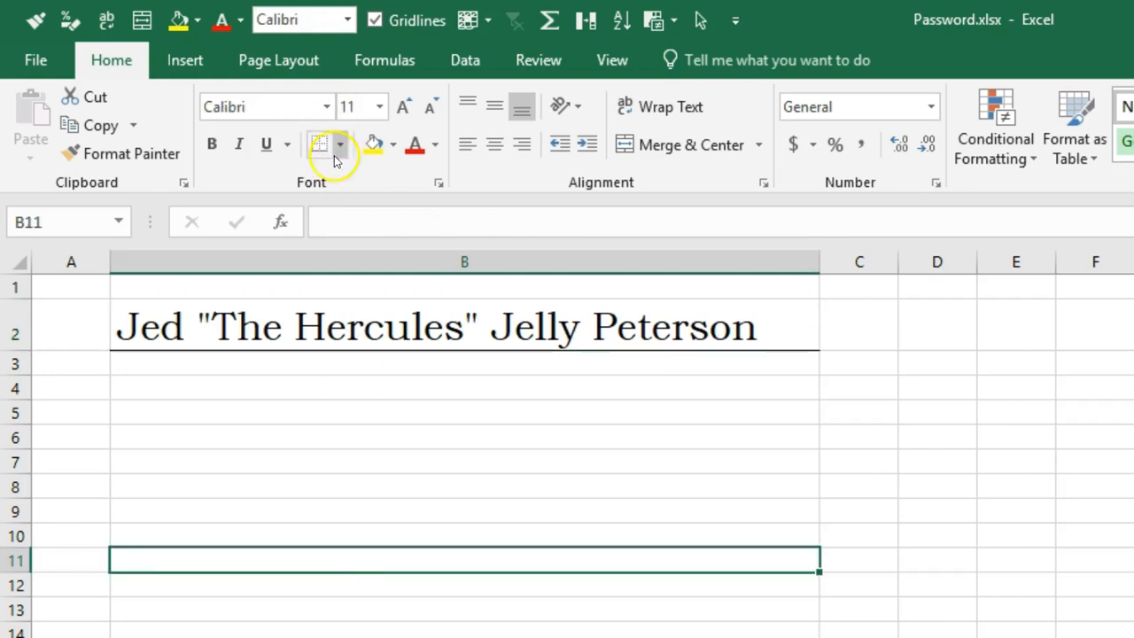
Reapply the bottom border to cell B2 and clear it with the No Border option.
click(330, 341)
click(339, 144)
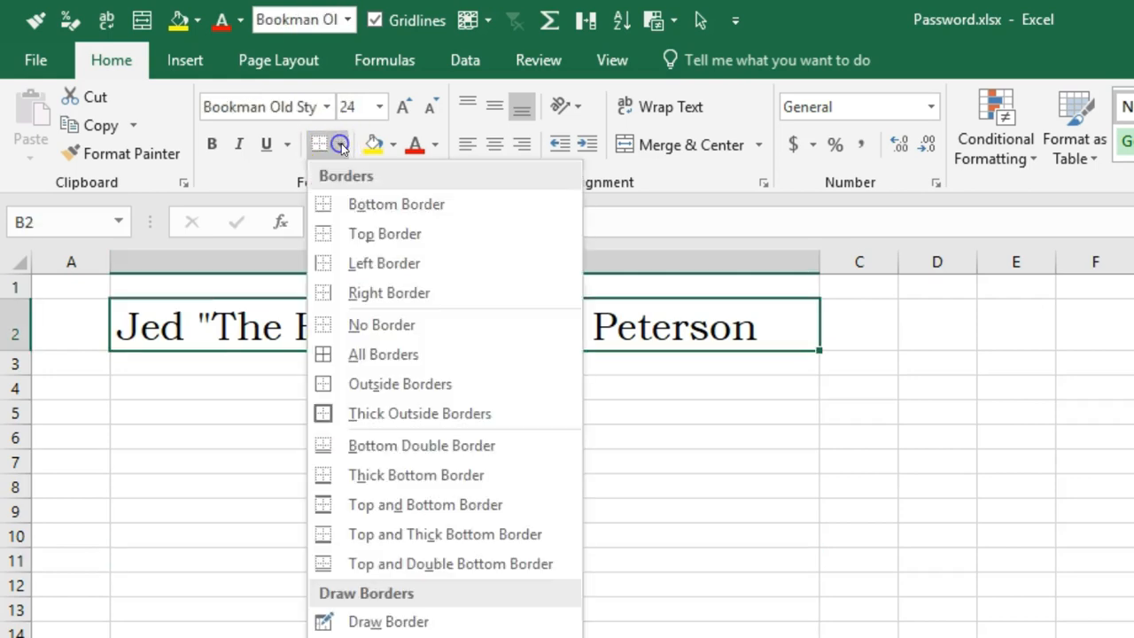
click(413, 206)
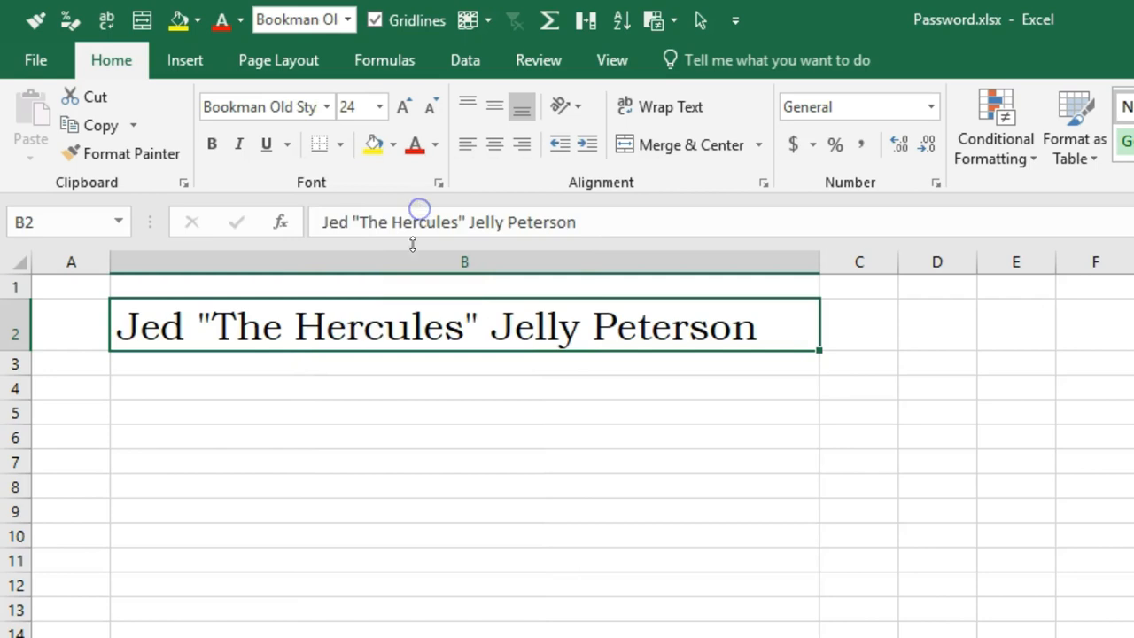
click(380, 321)
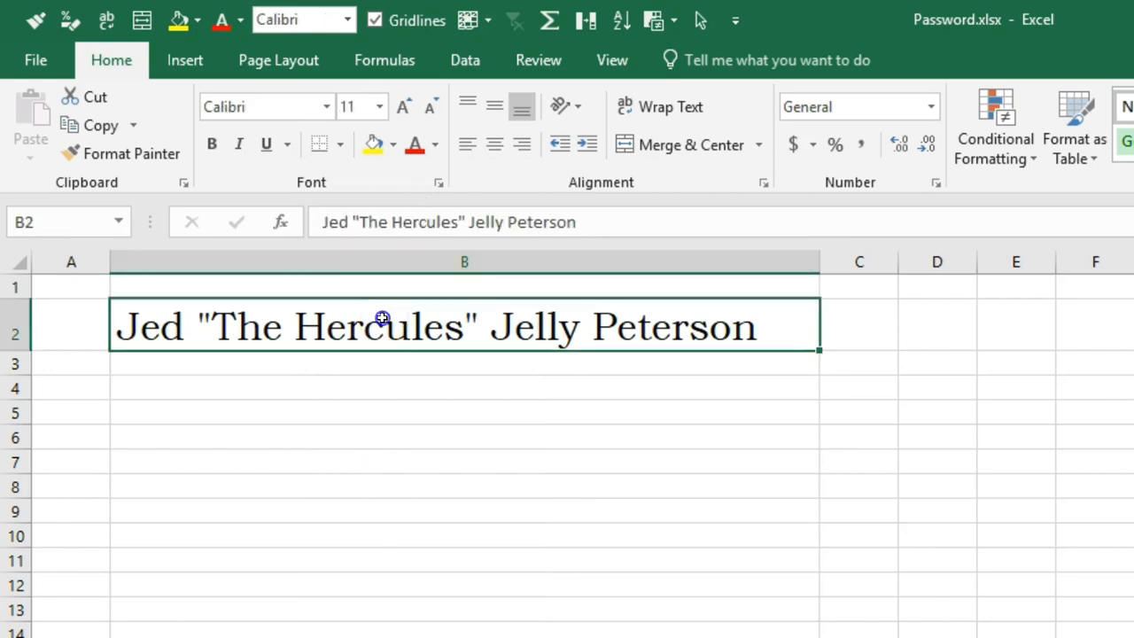
click(342, 146)
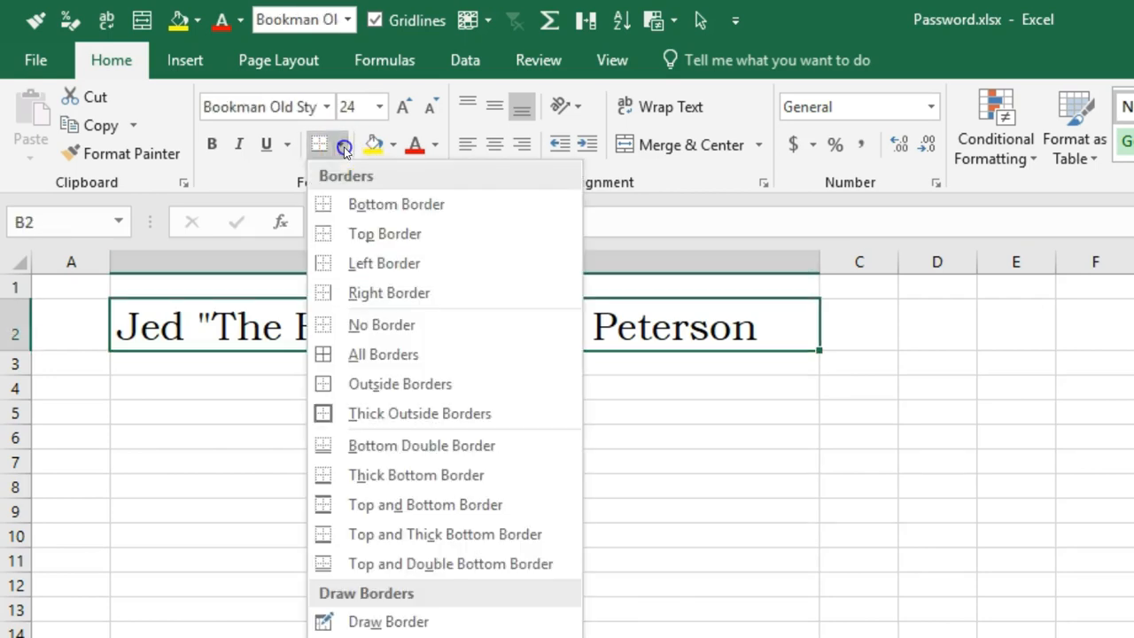
click(406, 323)
click(418, 469)
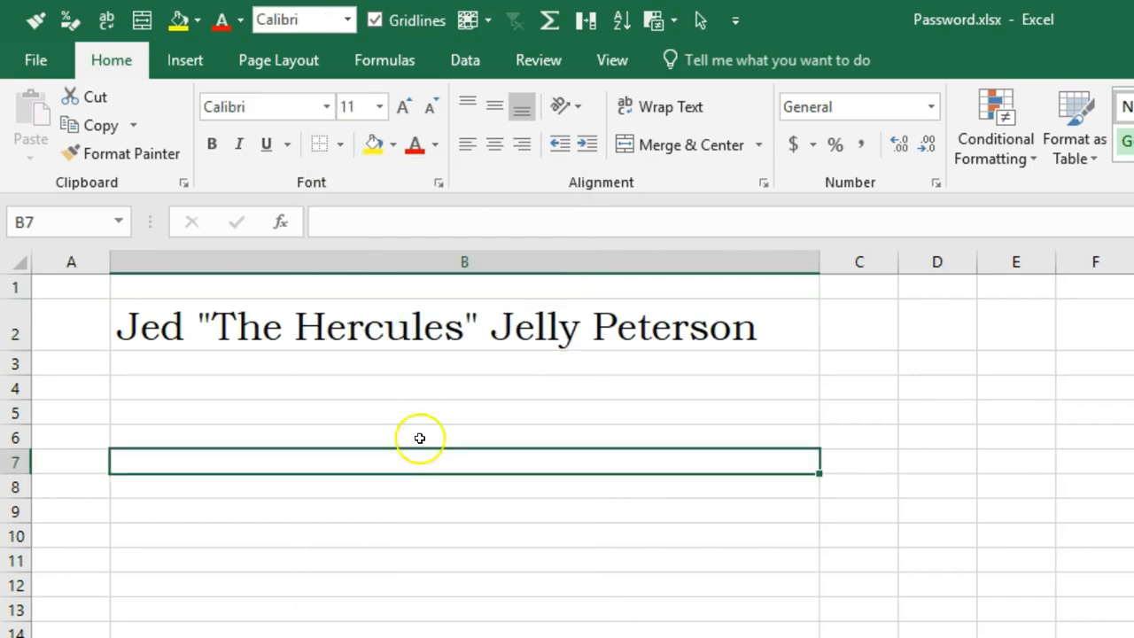
Add a left border and a right border to cell B2.
click(421, 316)
click(340, 144)
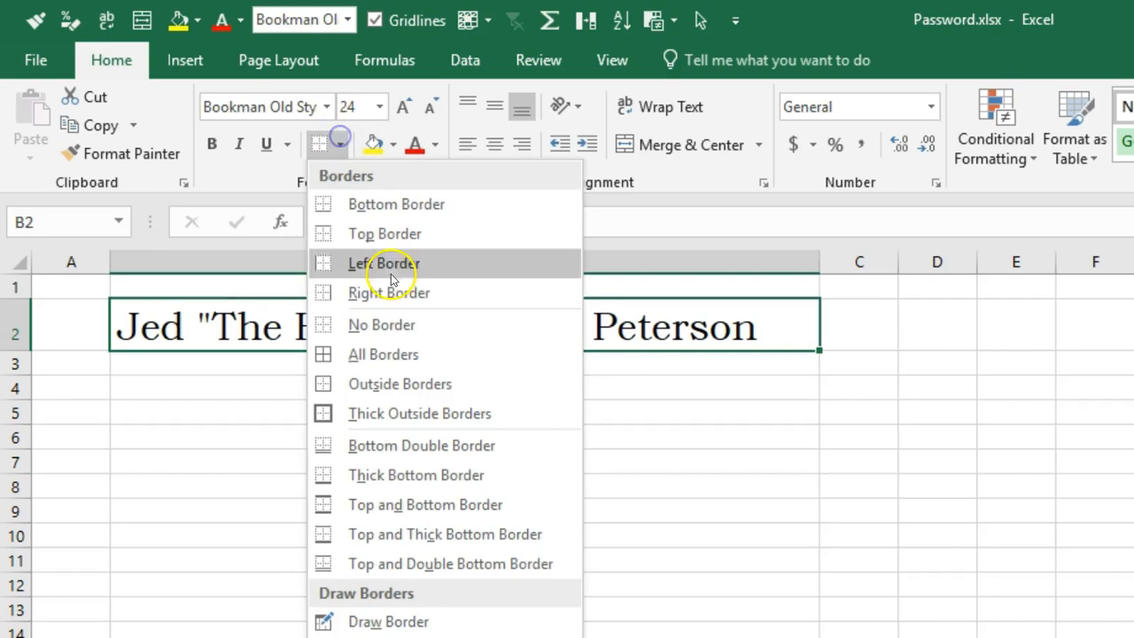
click(409, 265)
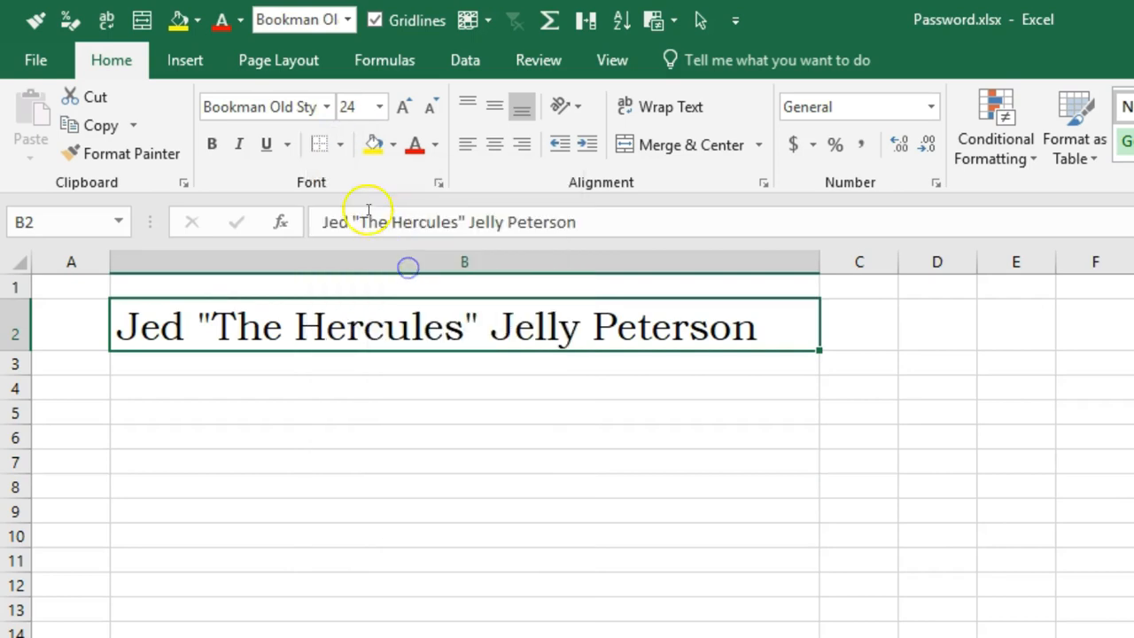
click(342, 153)
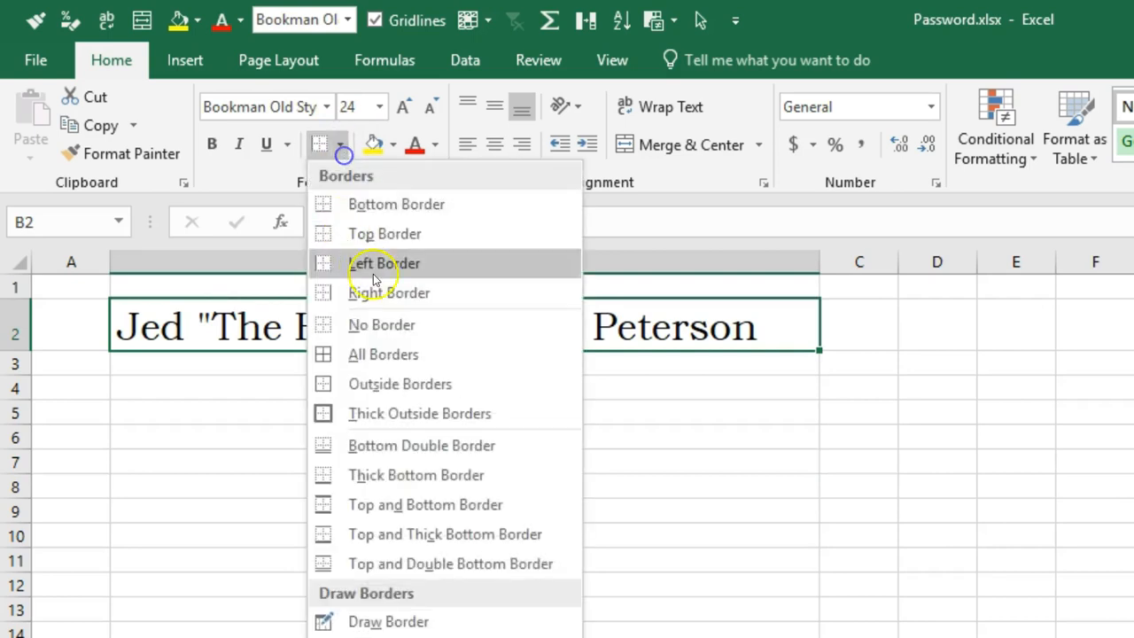
click(435, 292)
click(479, 514)
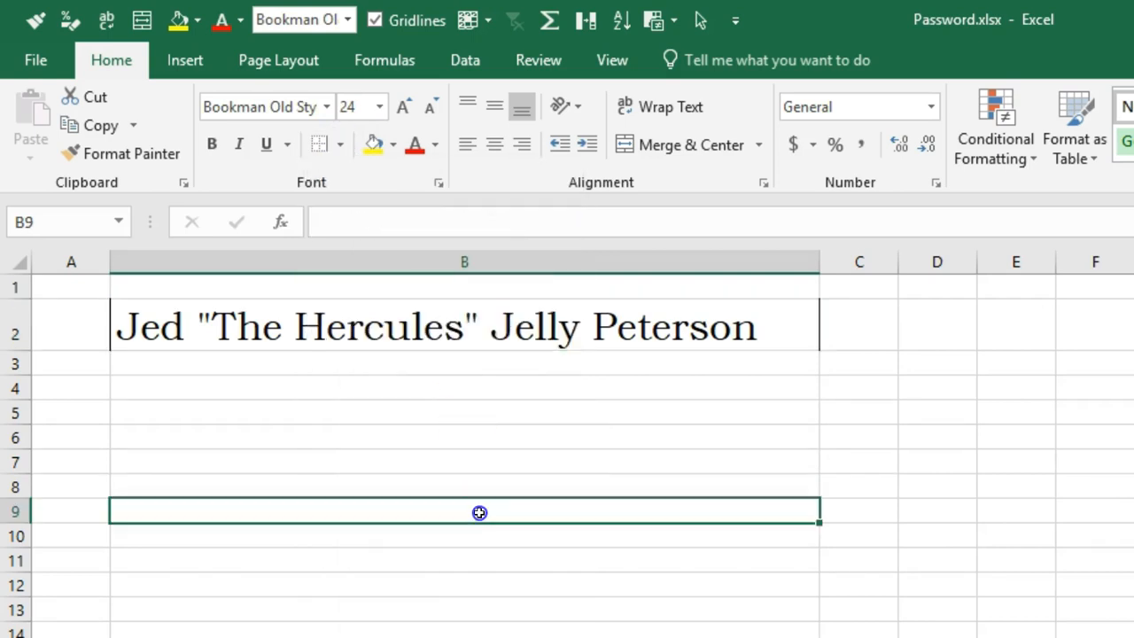
Apply the Outside Borders option around the name in cell B2.
click(373, 335)
click(340, 145)
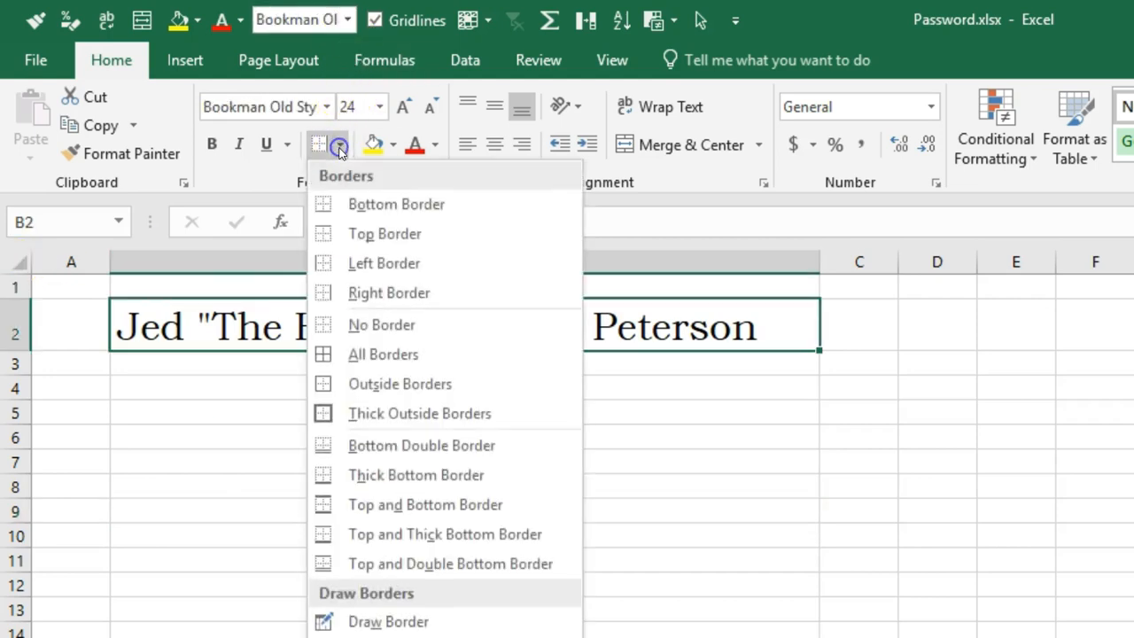
click(413, 383)
click(422, 481)
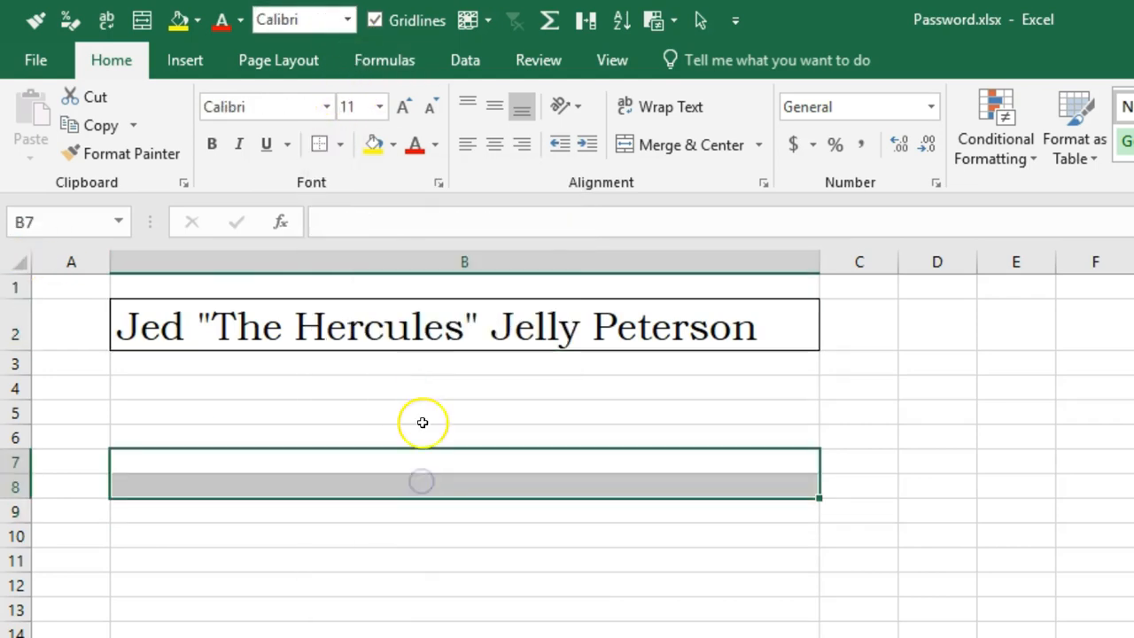
Apply Thick Outside Borders around the name in cell B2.
click(448, 326)
click(340, 144)
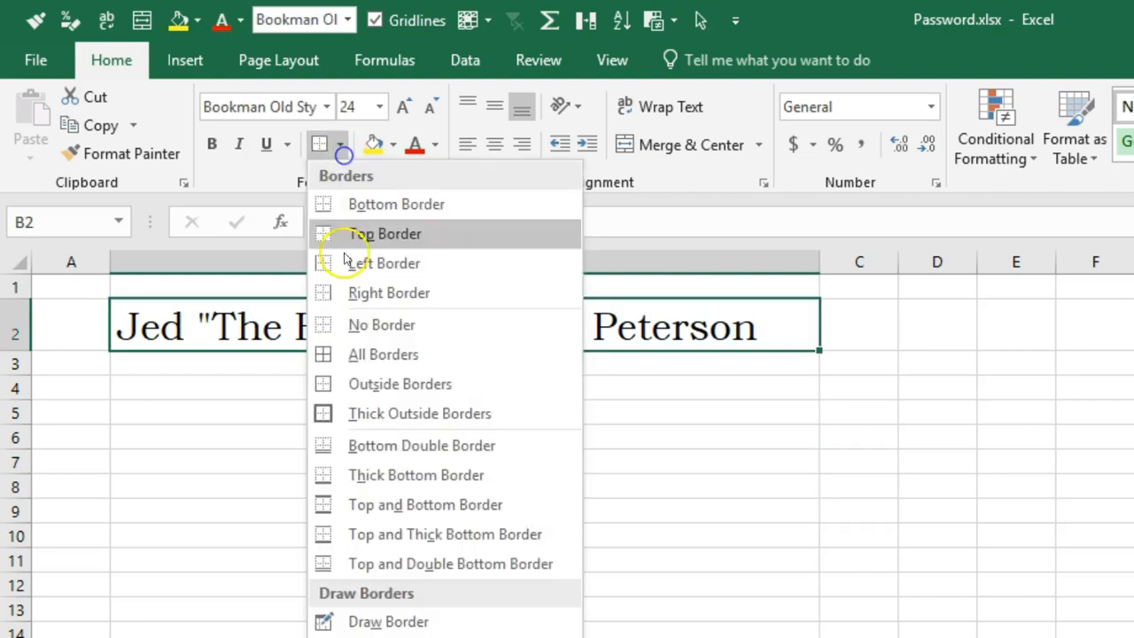
click(368, 414)
click(417, 482)
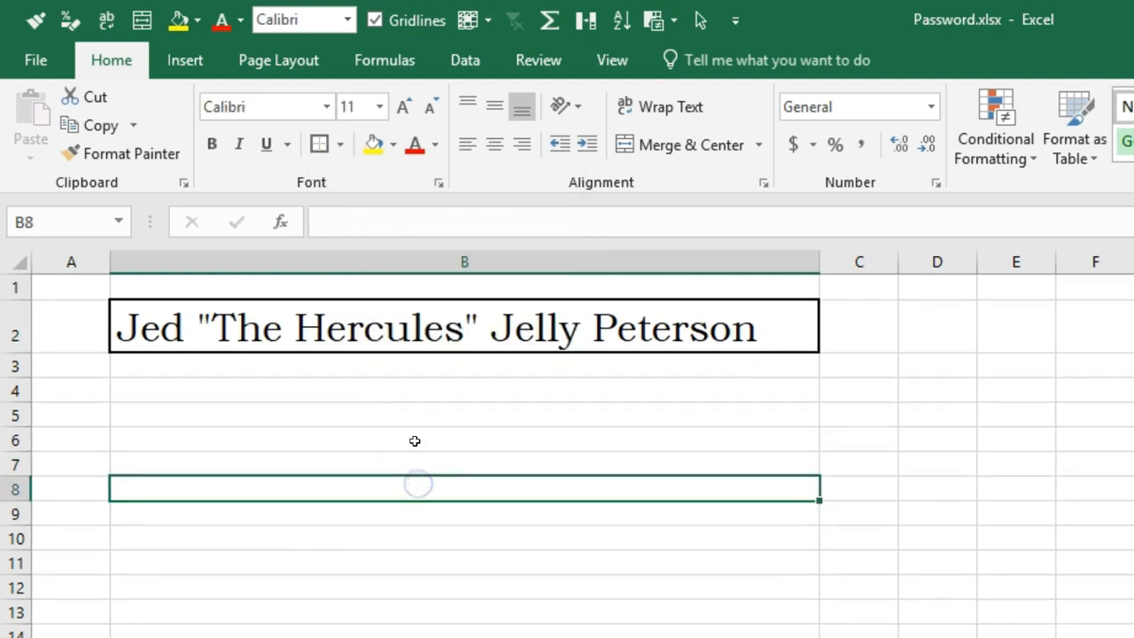
click(479, 461)
Fill cell B2 with a pale blue theme color.
click(458, 317)
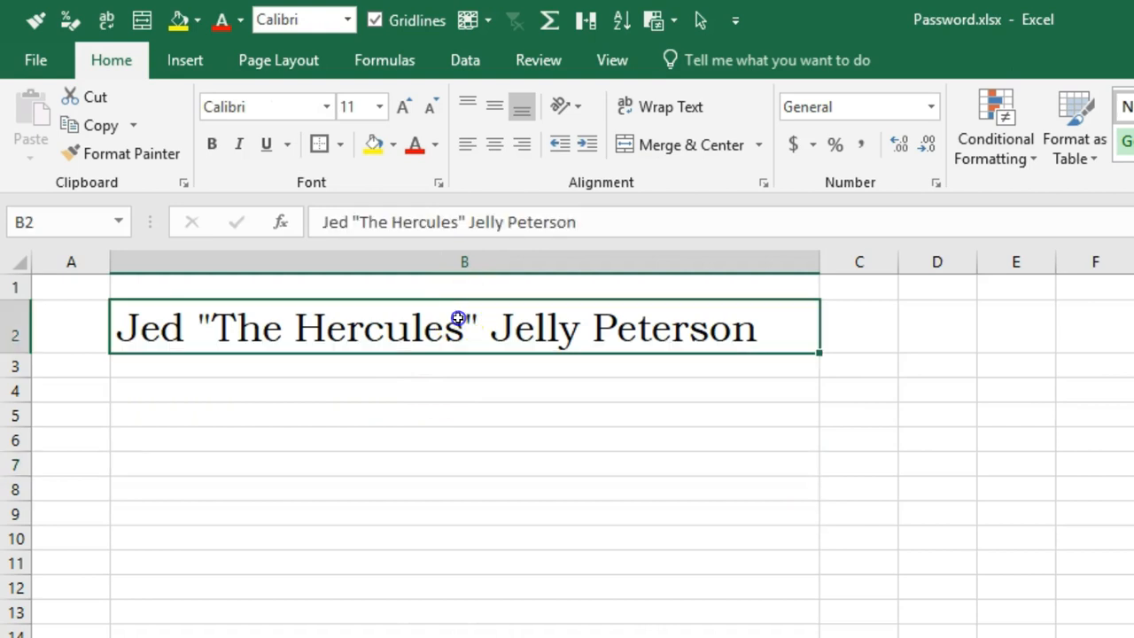
click(393, 147)
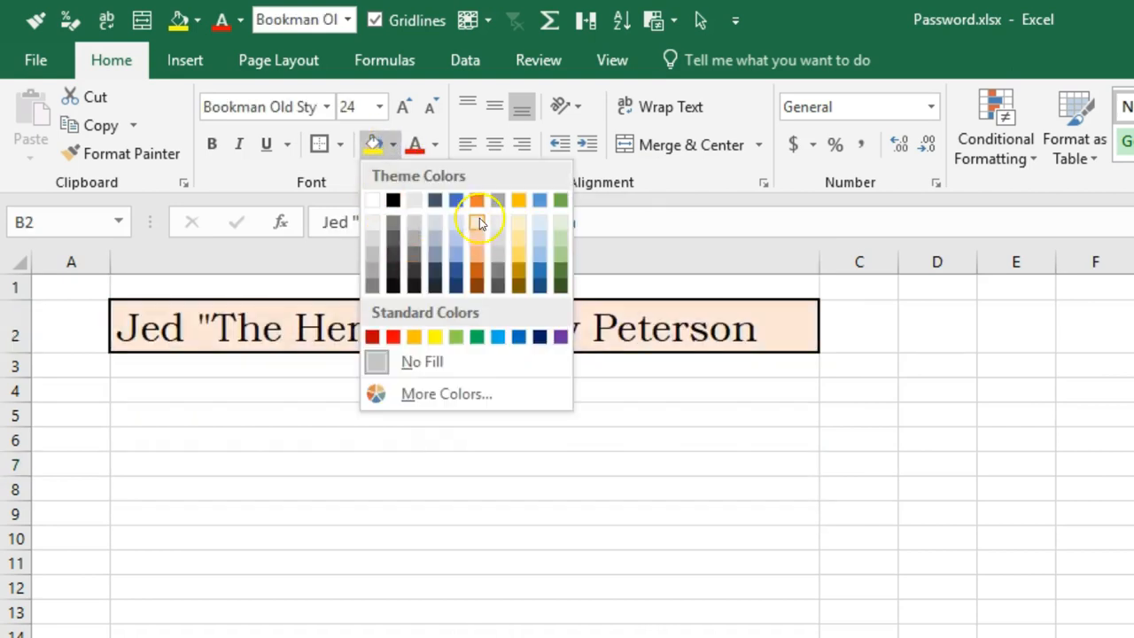
click(539, 227)
click(481, 385)
Change the fill of cell B2 to the white theme color and check the cell's appearance.
click(490, 340)
click(392, 144)
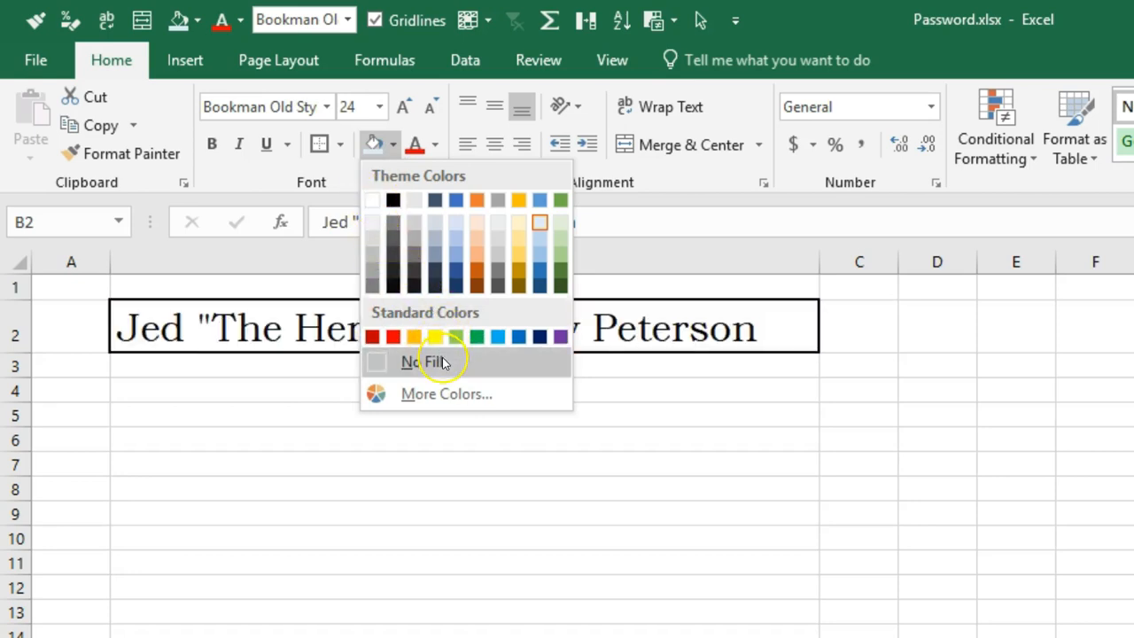
click(372, 200)
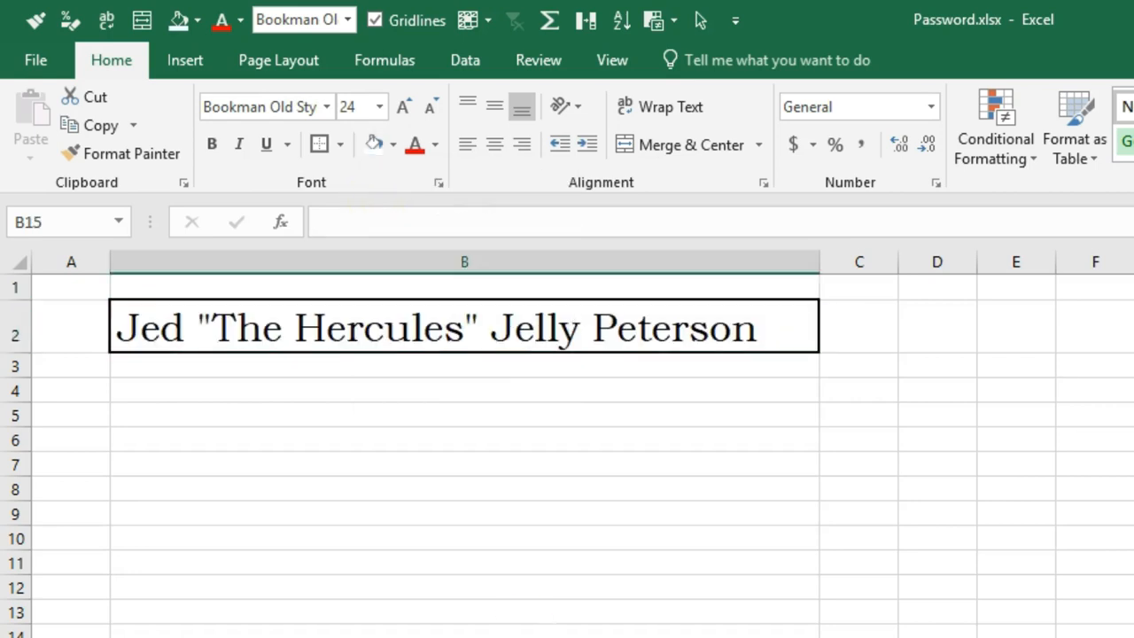
click(552, 325)
click(319, 144)
drag(91, 284, 306, 299)
click(309, 292)
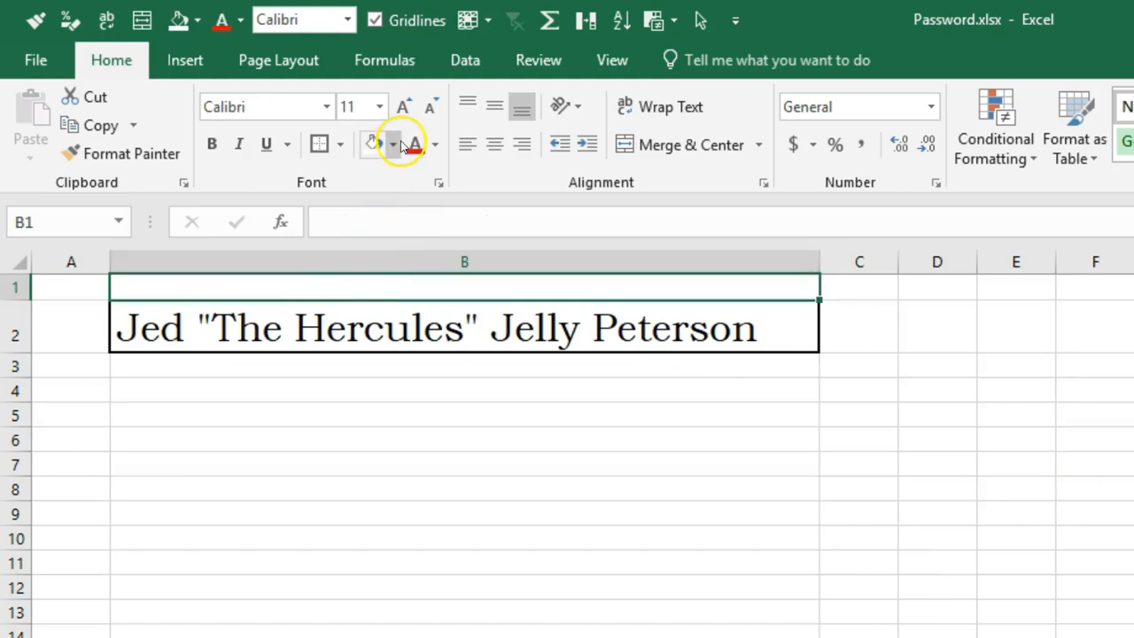
Remove the background color of cell B2 with the No Fill option.
click(399, 333)
click(392, 144)
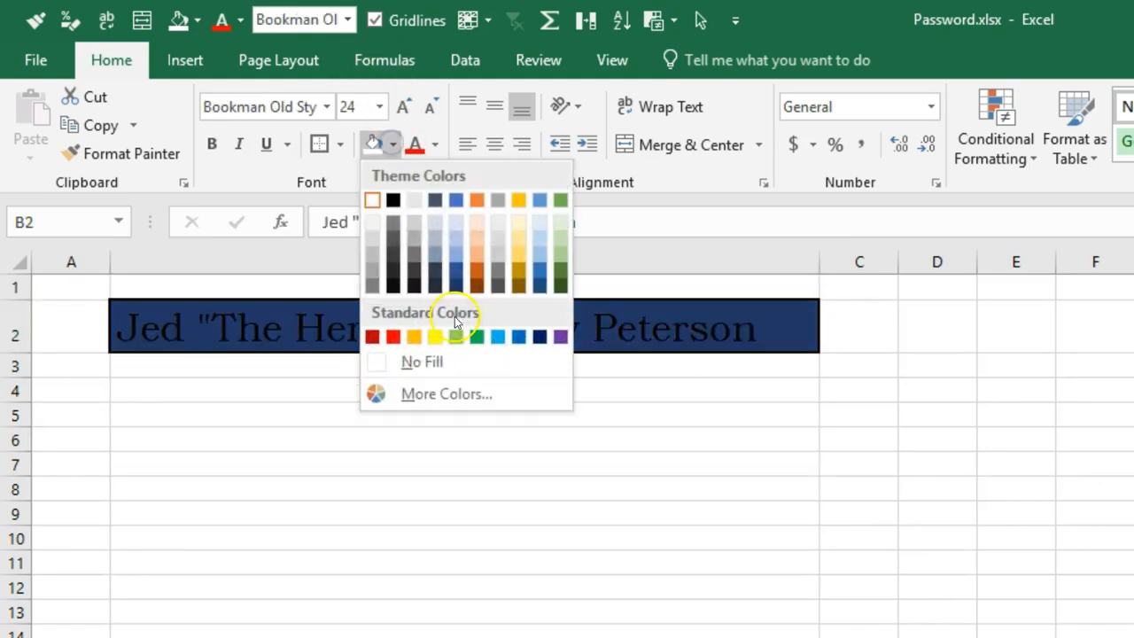
click(454, 362)
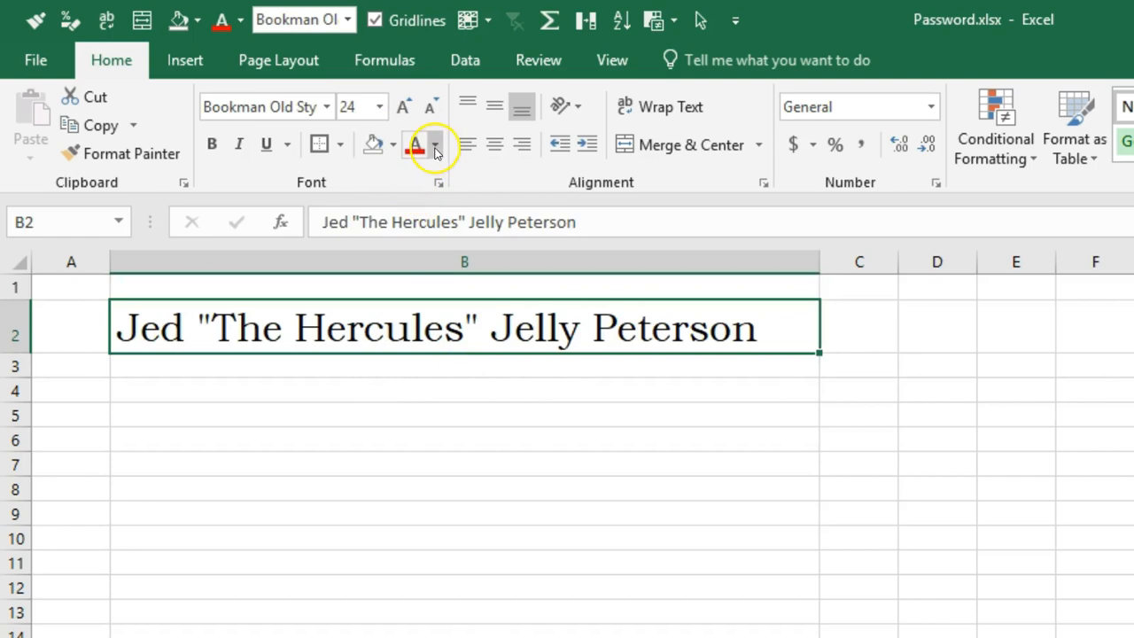
click(443, 481)
Try several standard palette colors, including light pink, as the font color for the name in cell B2.
click(448, 326)
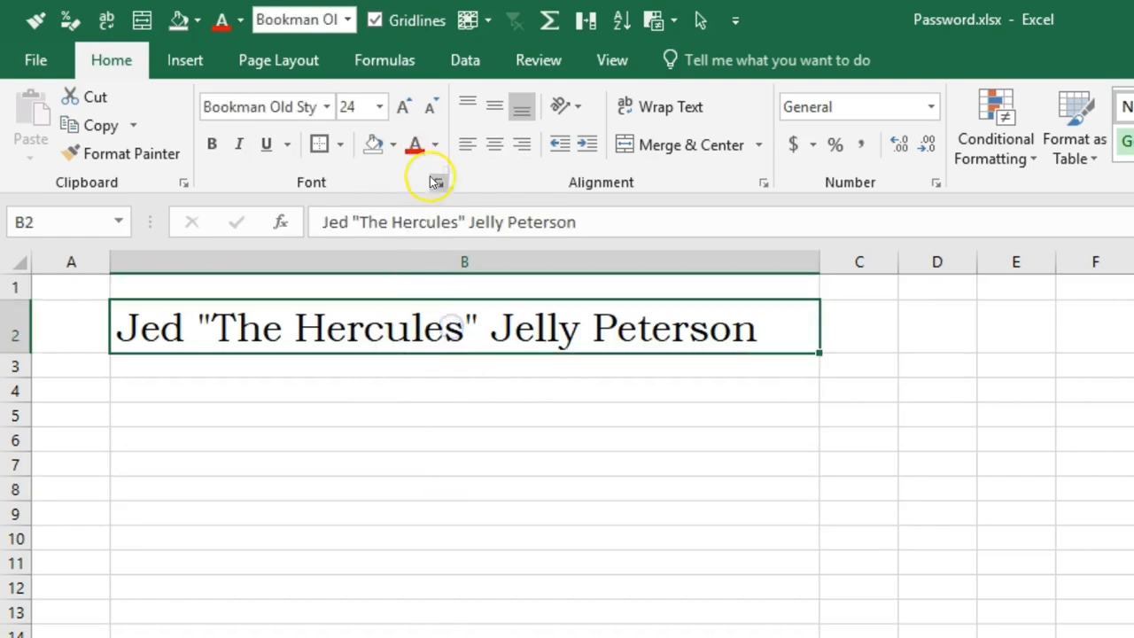
click(437, 144)
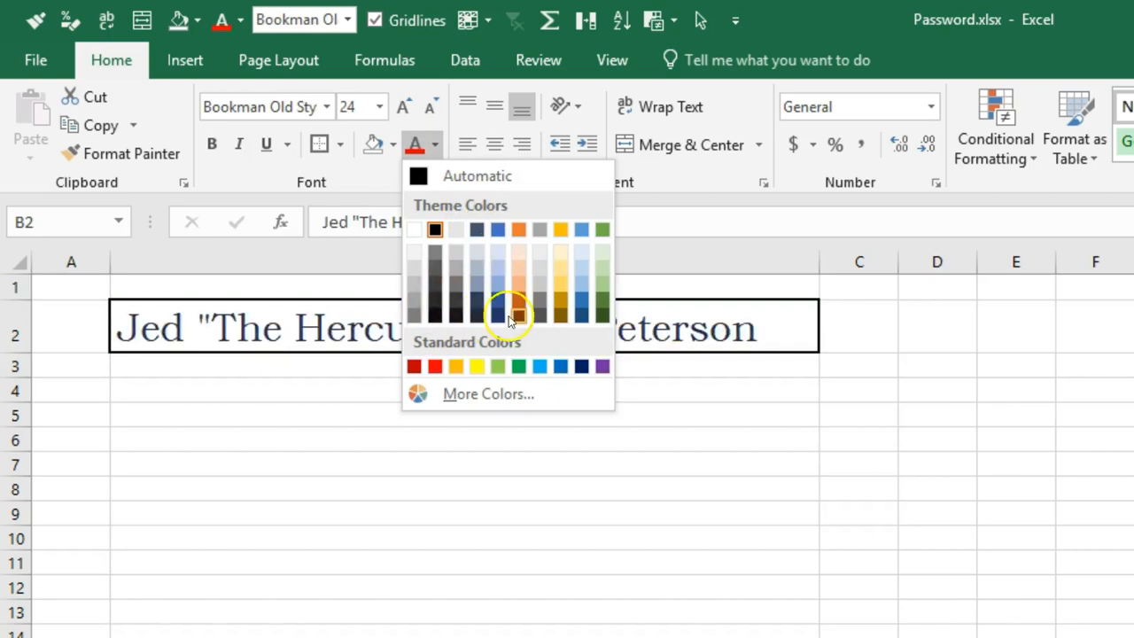
click(478, 394)
click(935, 254)
click(865, 257)
click(926, 241)
click(952, 285)
click(907, 268)
click(891, 268)
click(898, 225)
click(843, 331)
click(907, 270)
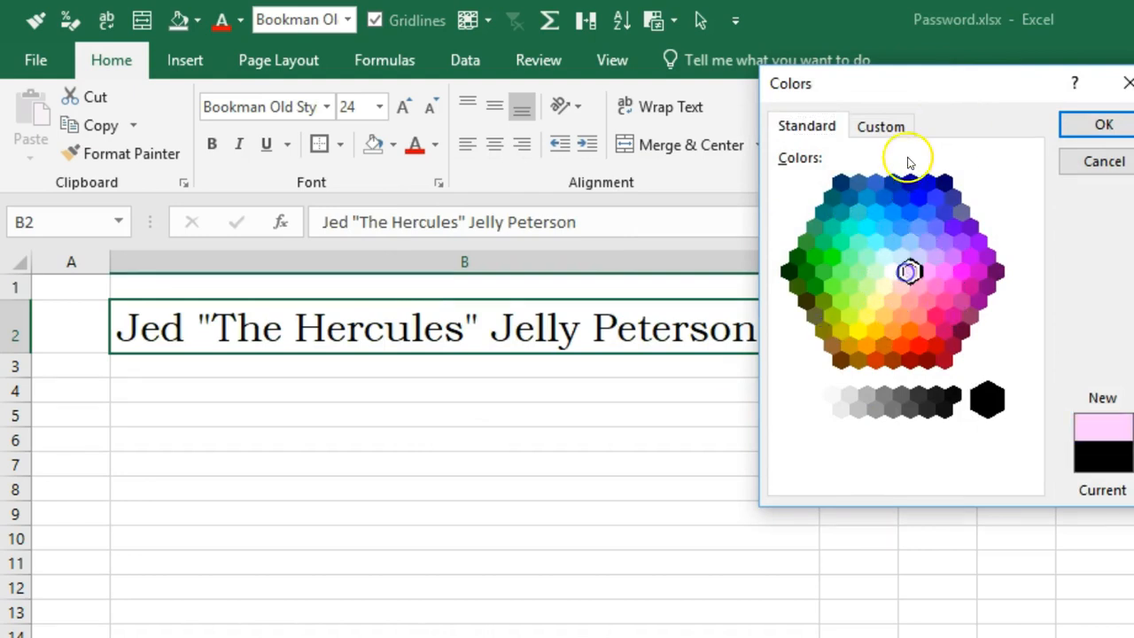
Try custom font color shades, including pale lavender RGB 221, 220, 248, and discard the color choice.
click(898, 126)
click(923, 217)
click(850, 215)
click(886, 312)
click(937, 220)
click(1028, 216)
click(1030, 201)
click(1031, 191)
drag(826, 209, 921, 223)
click(1081, 134)
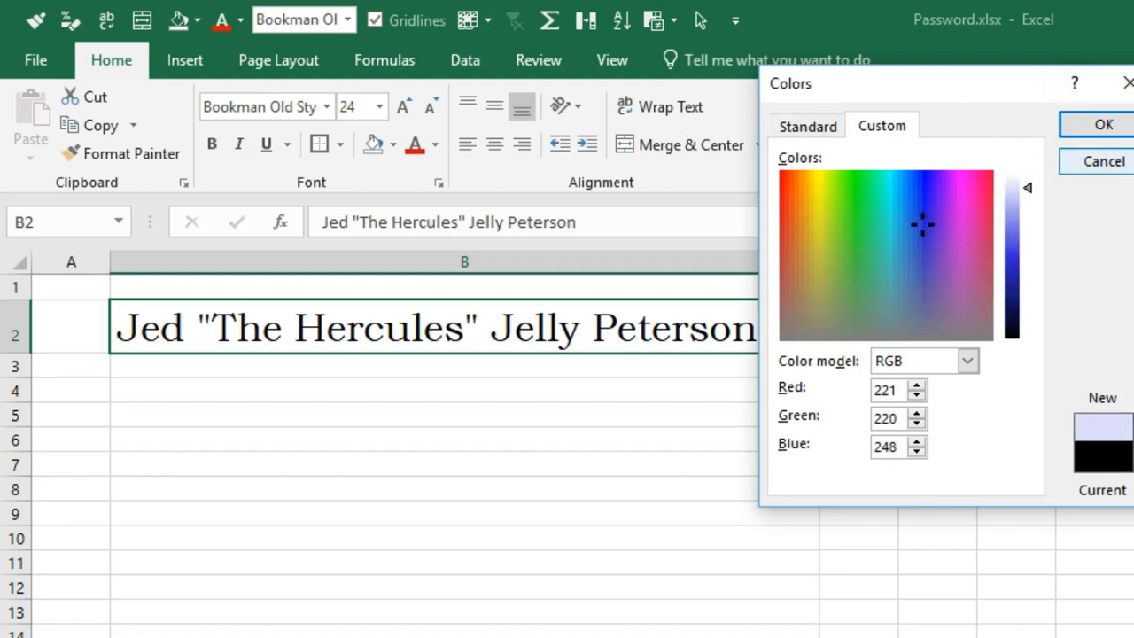
click(1119, 164)
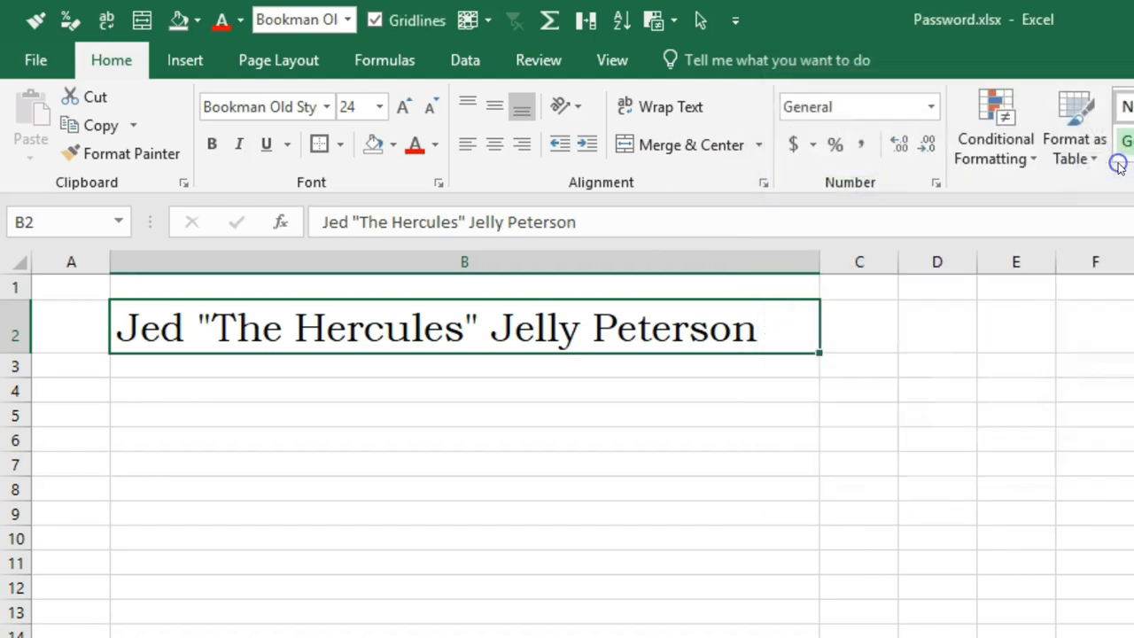
Widen column B and increase the height of row 2 to leave ample empty space around the name.
drag(815, 263, 957, 277)
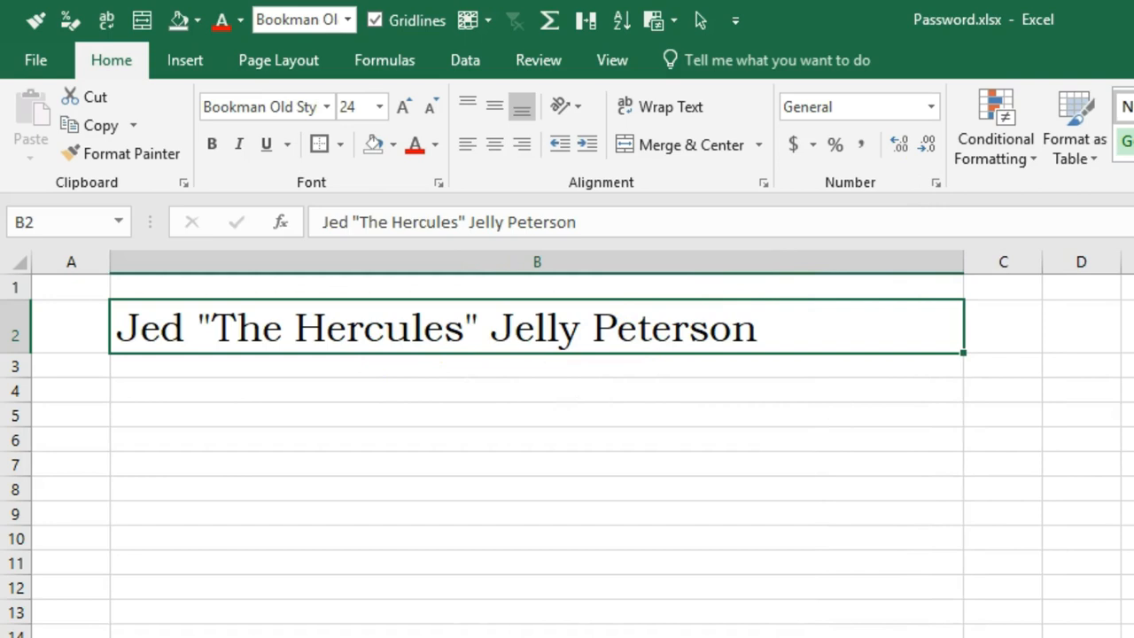
drag(17, 359, 46, 507)
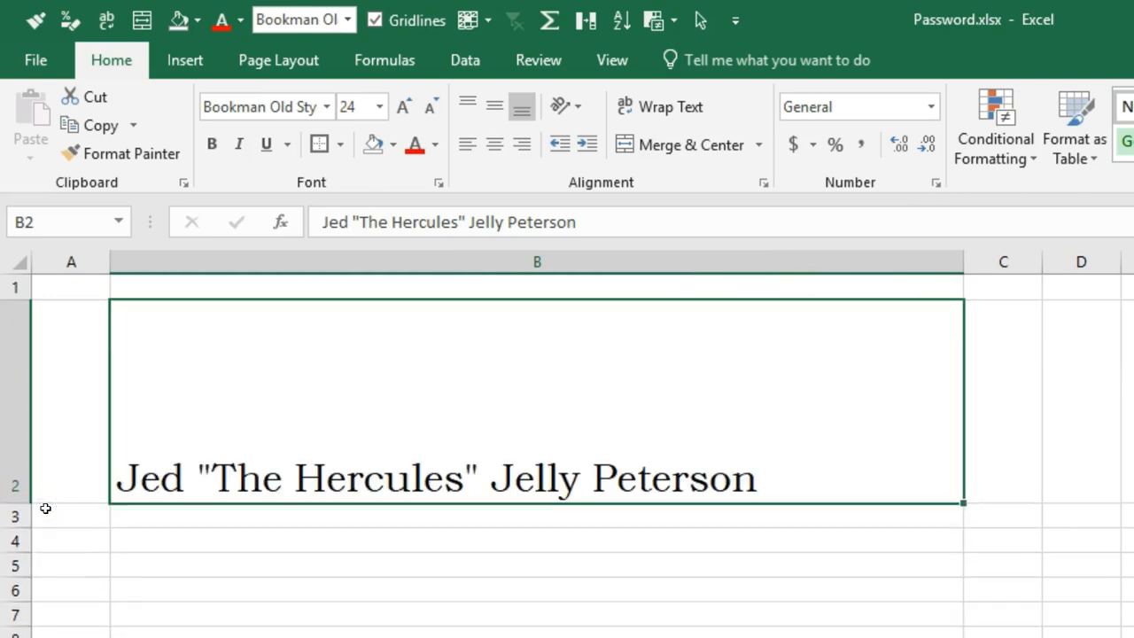
drag(372, 298, 370, 503)
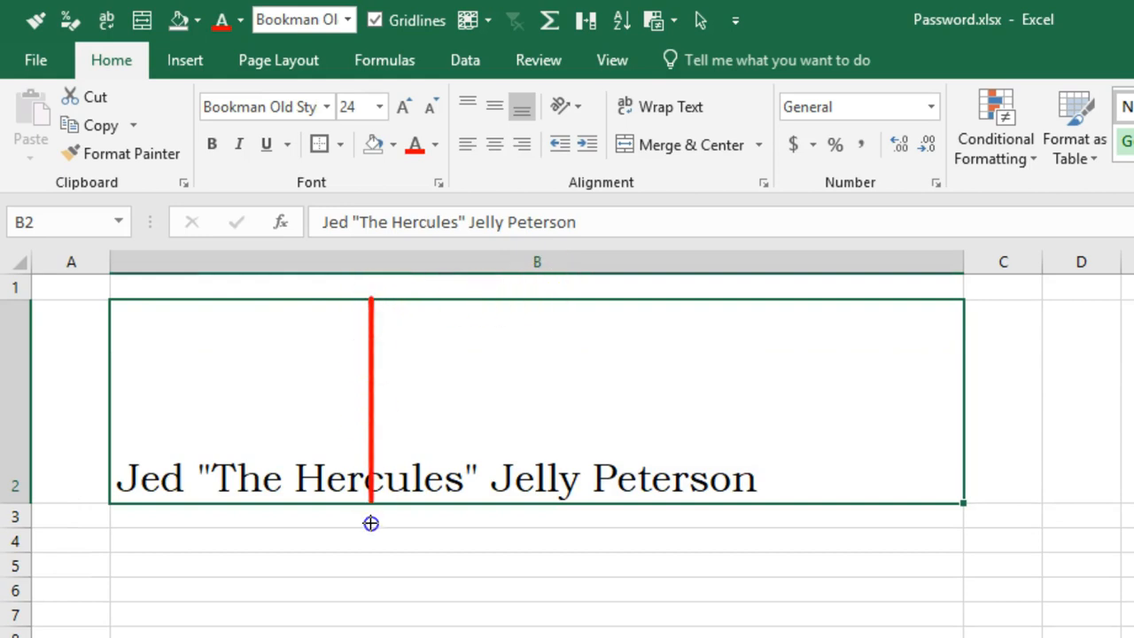
drag(707, 279, 707, 534)
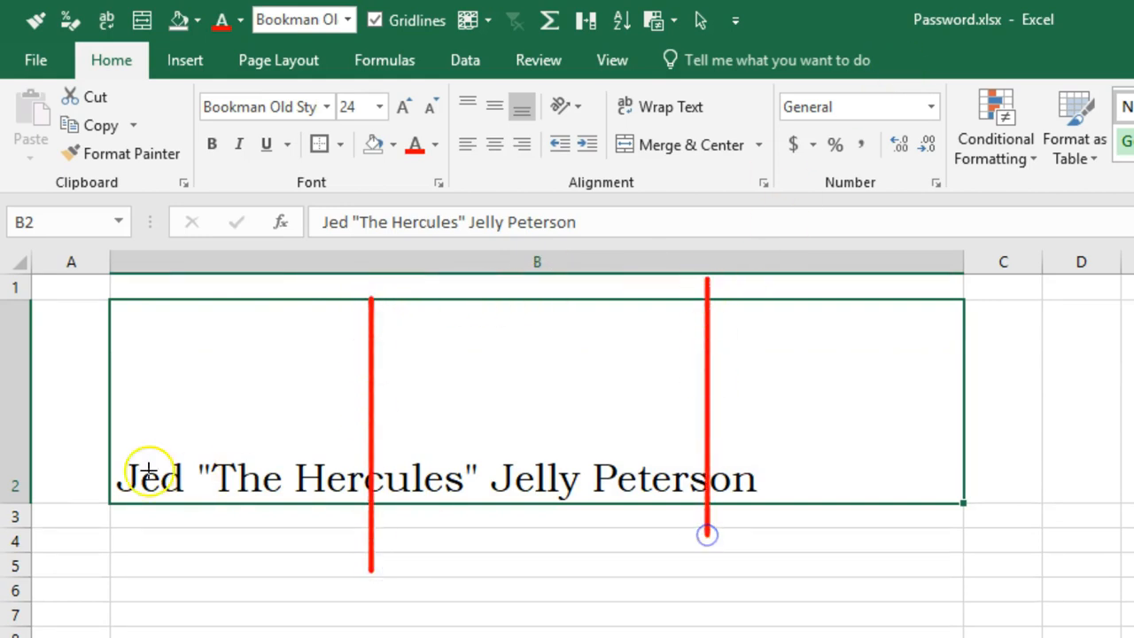
drag(64, 355, 1133, 364)
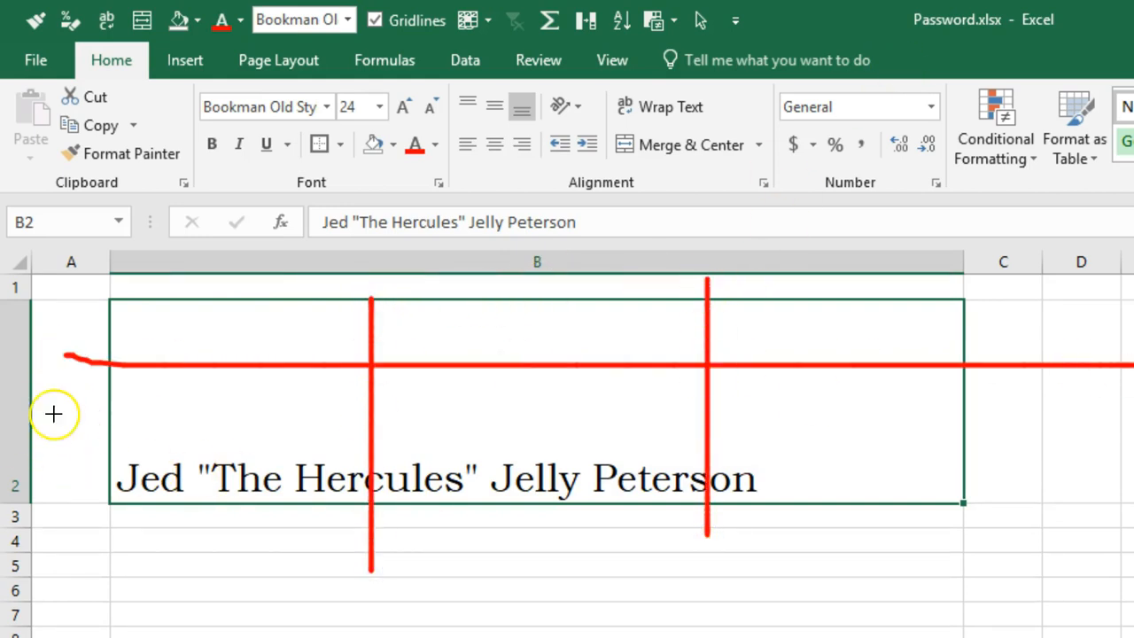
drag(53, 435, 1124, 390)
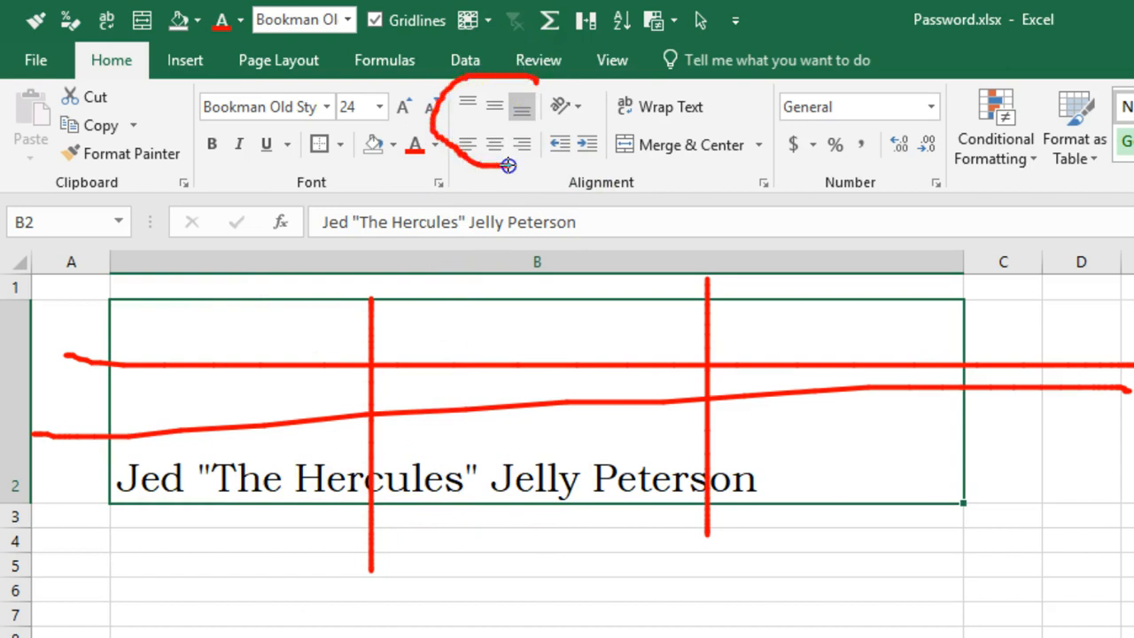
key(Escape)
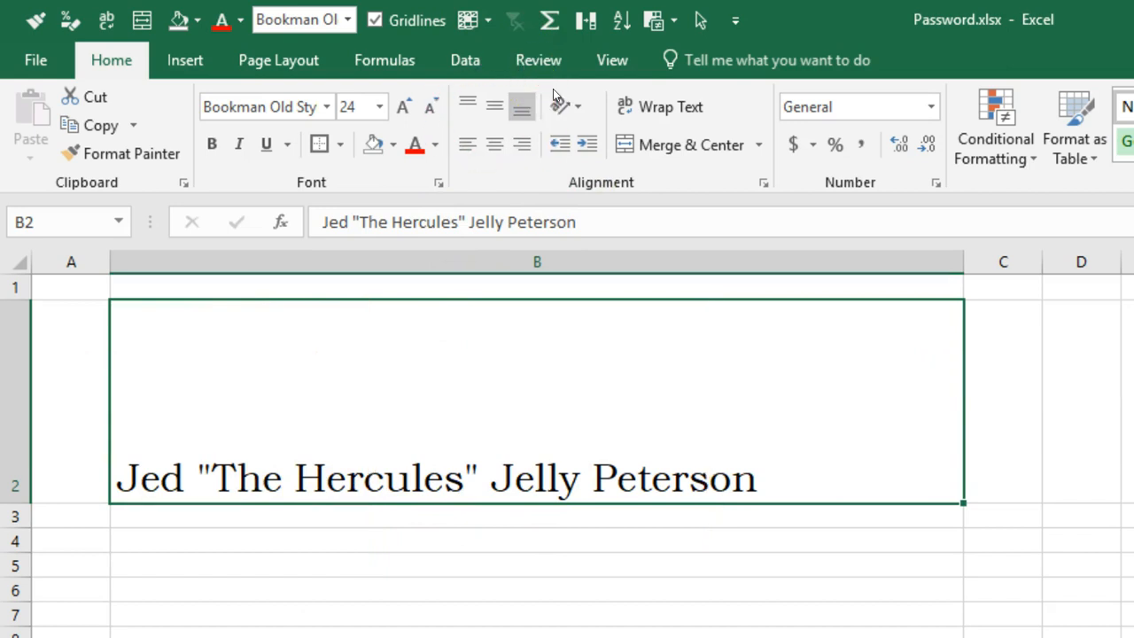
Demonstrate center and right horizontal alignment on the name in cell B2, finishing with left alignment.
click(492, 153)
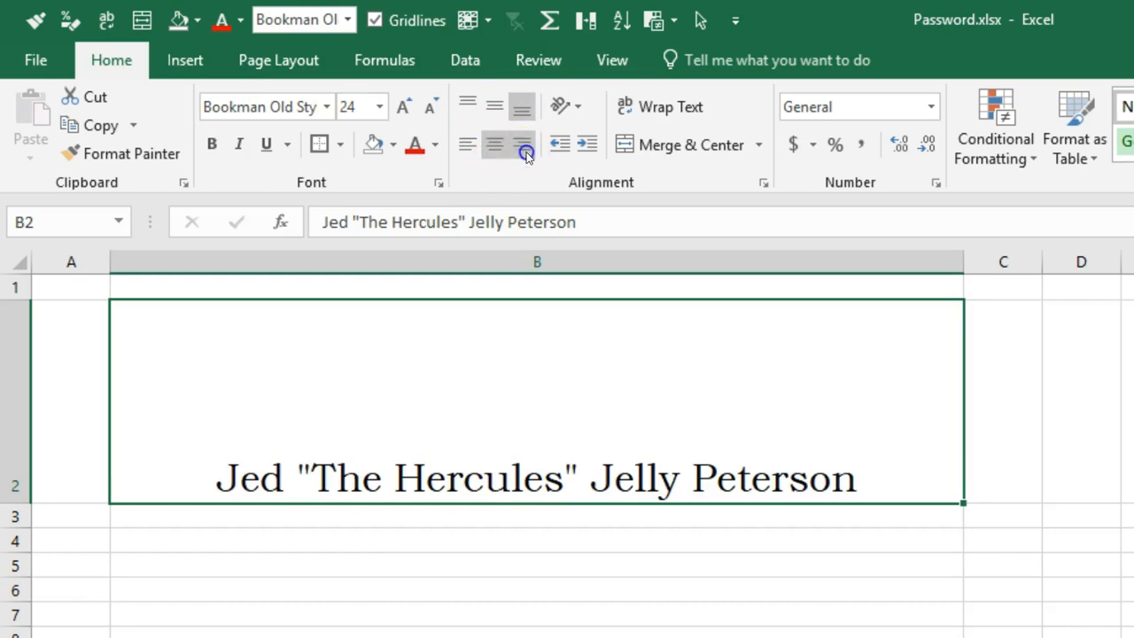
click(525, 153)
click(496, 147)
click(470, 149)
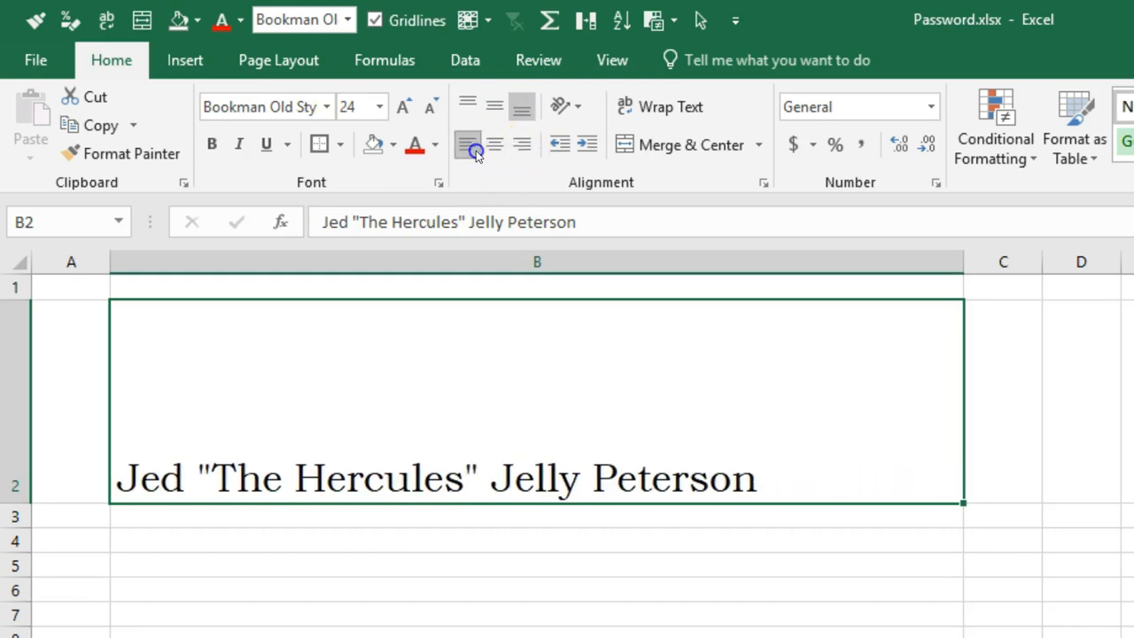
Demonstrate top, middle and bottom vertical alignment on the name in cell B2, finishing with top alignment.
click(469, 106)
click(494, 106)
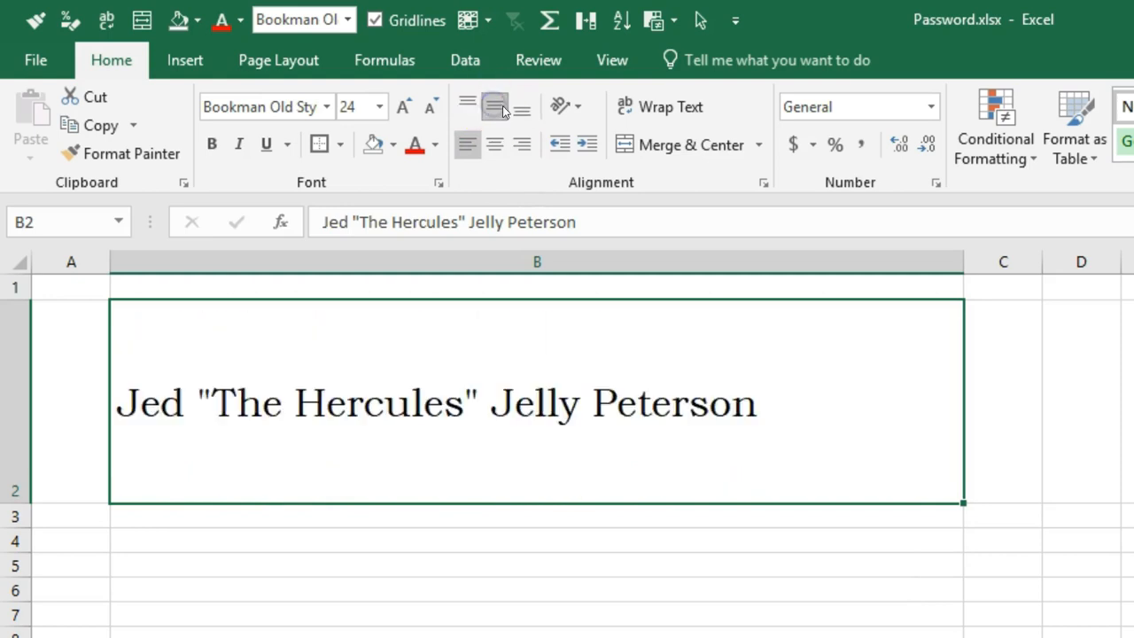
click(522, 109)
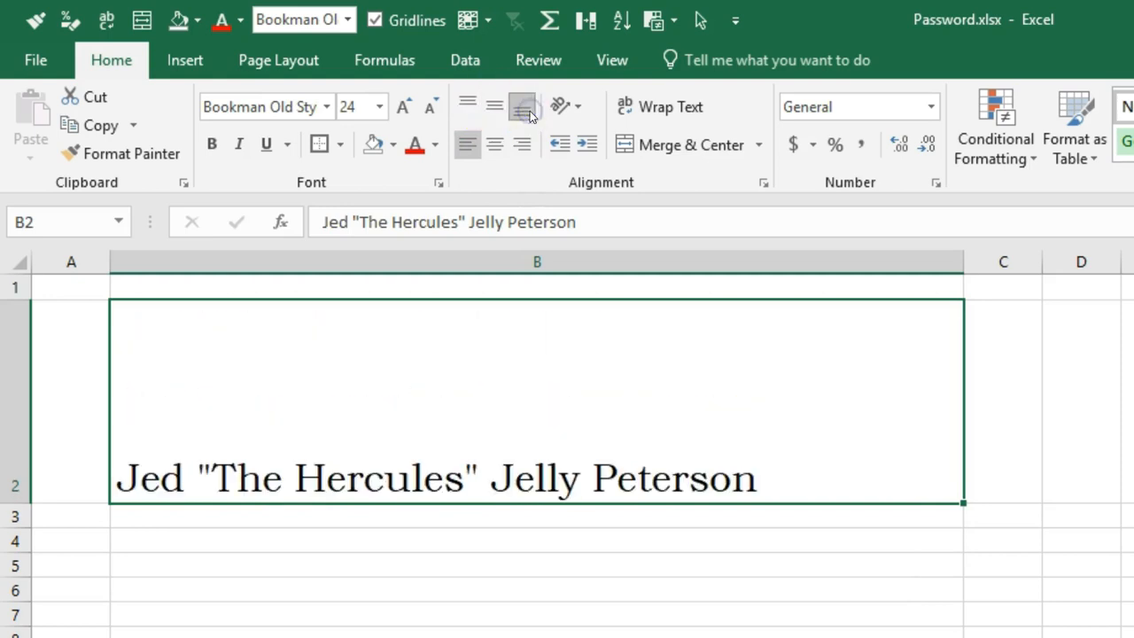
click(470, 106)
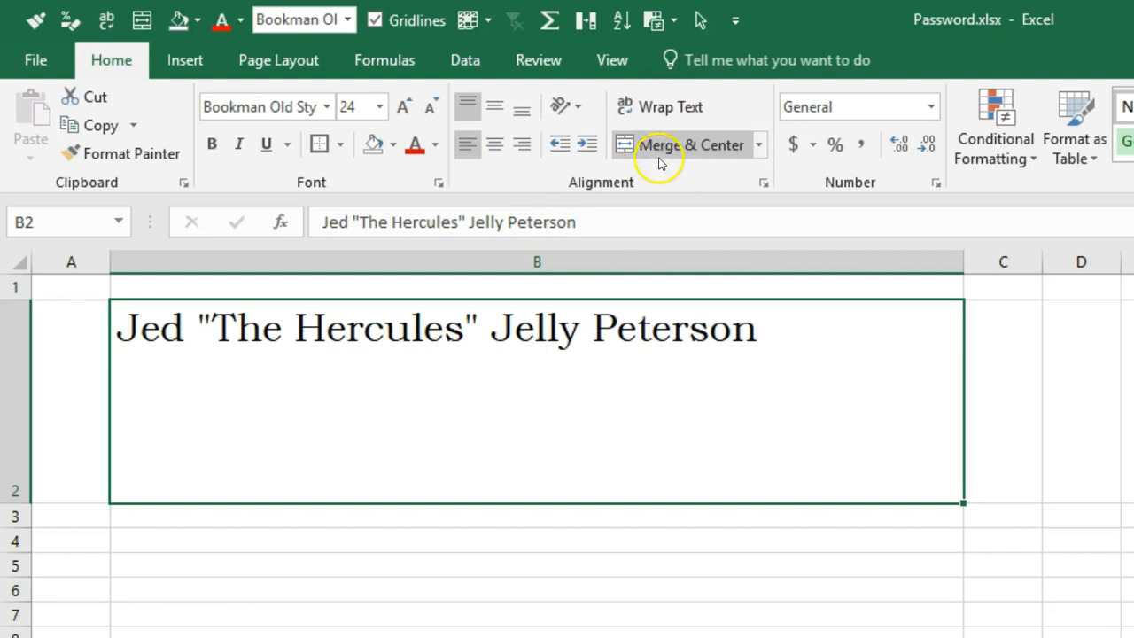
Try the Angle Counterclockwise, Vertical Text and Rotate Text Up orientations on the name in cell B2.
click(577, 108)
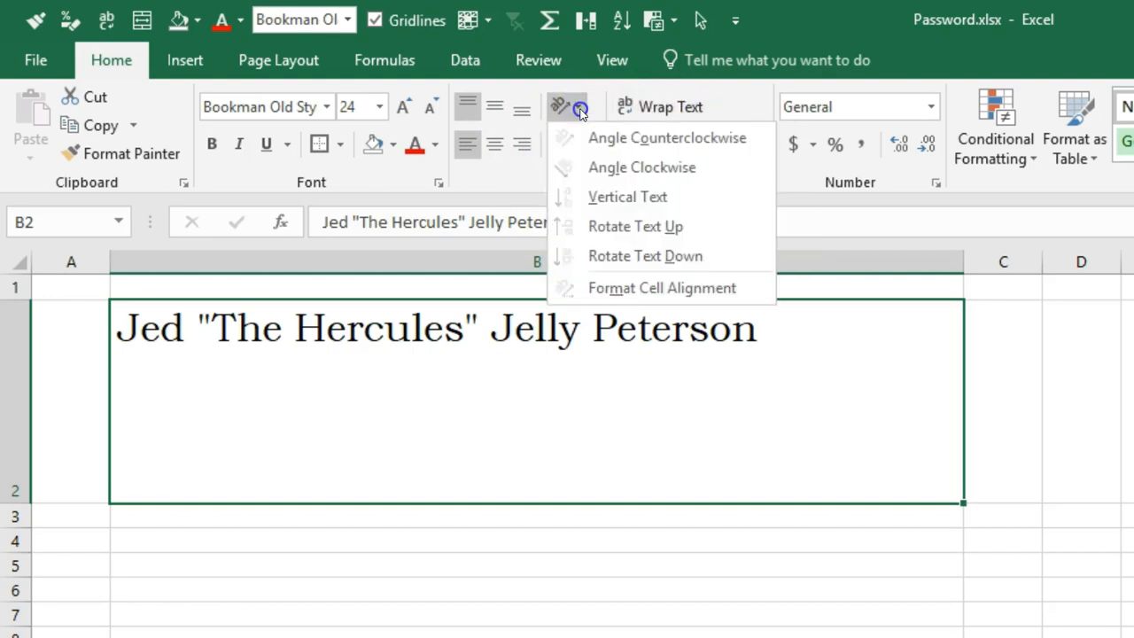
click(632, 139)
click(567, 108)
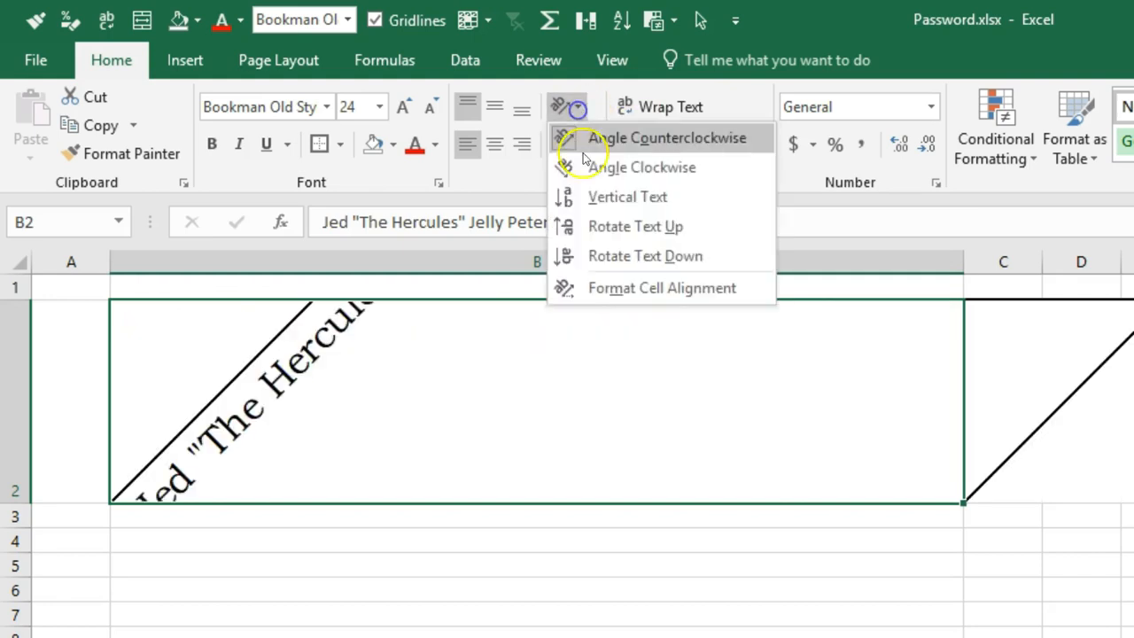
click(611, 202)
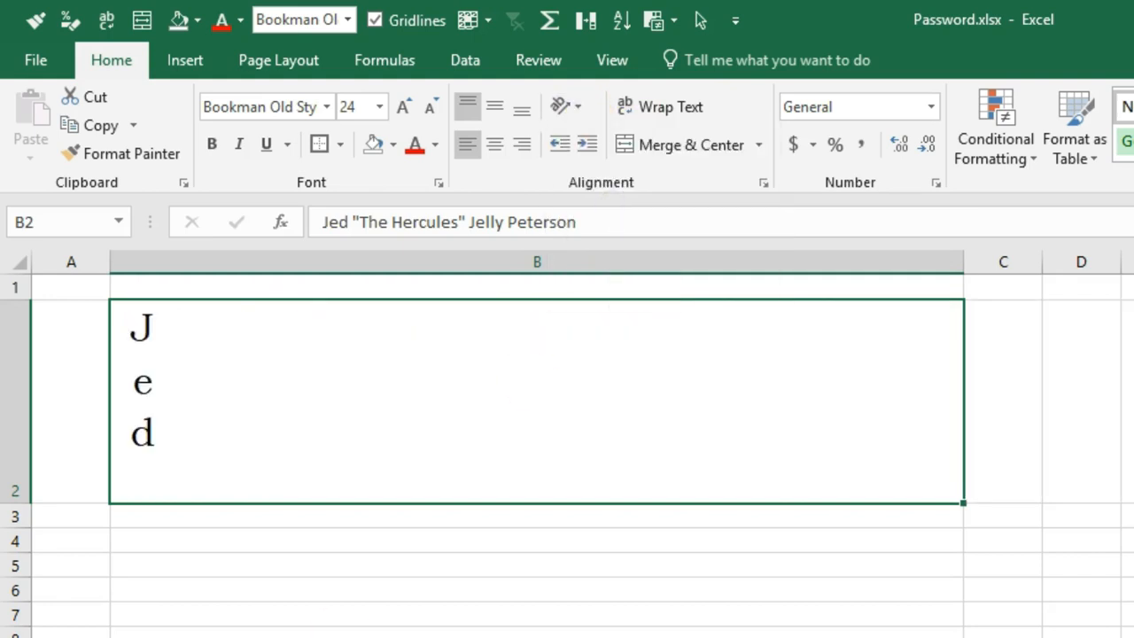
click(567, 107)
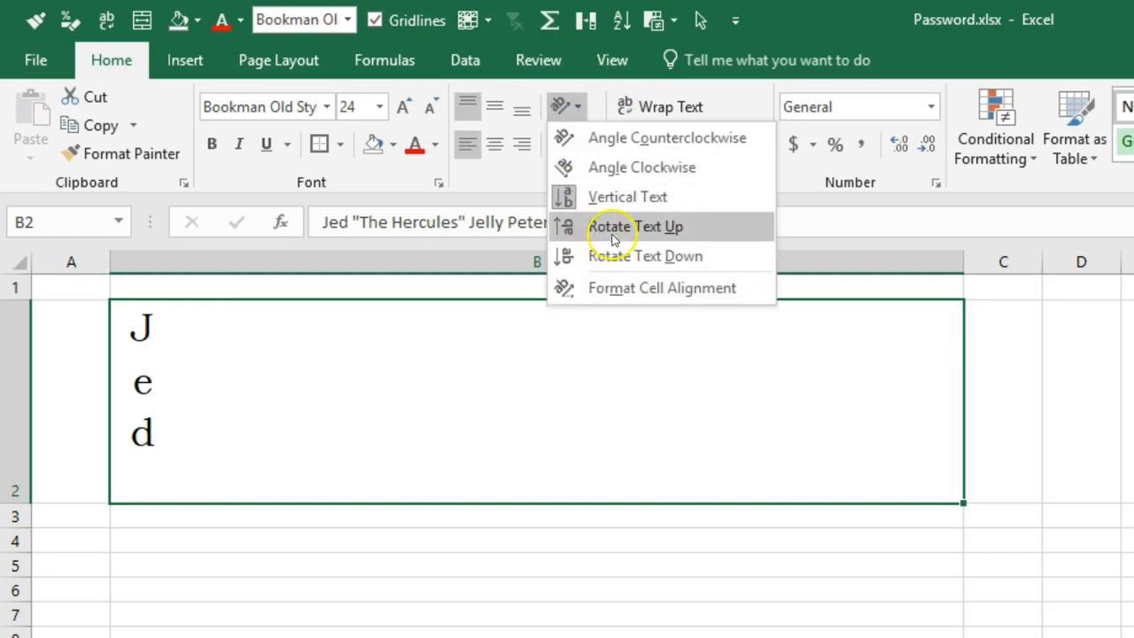
click(610, 227)
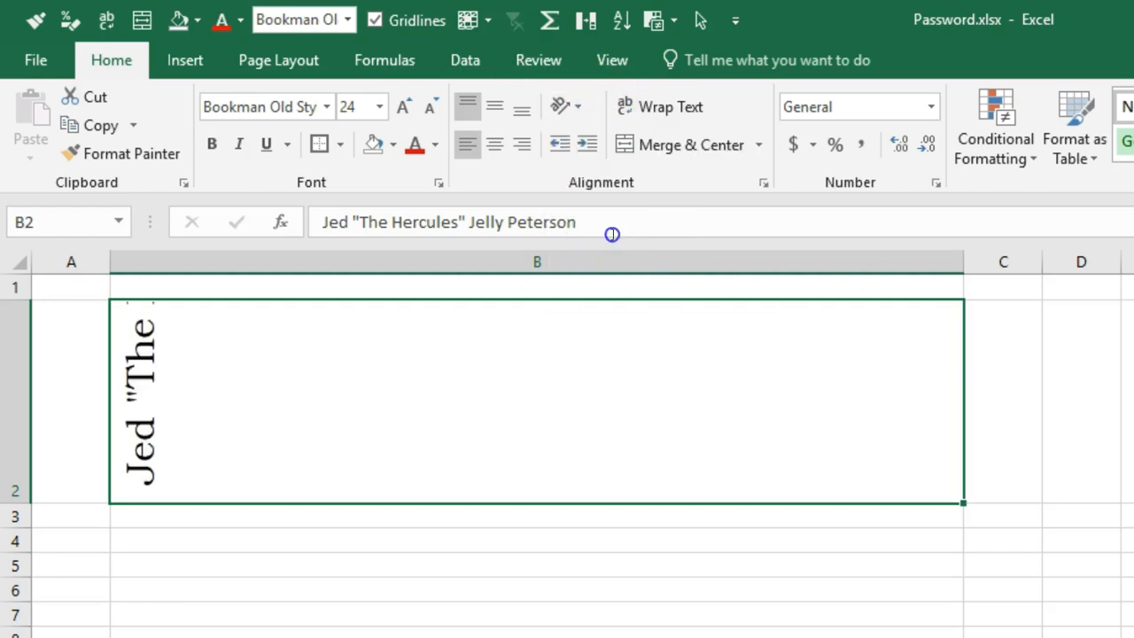
Set the text orientation of cell B2 to 0 degrees through the cell alignment format settings.
click(567, 107)
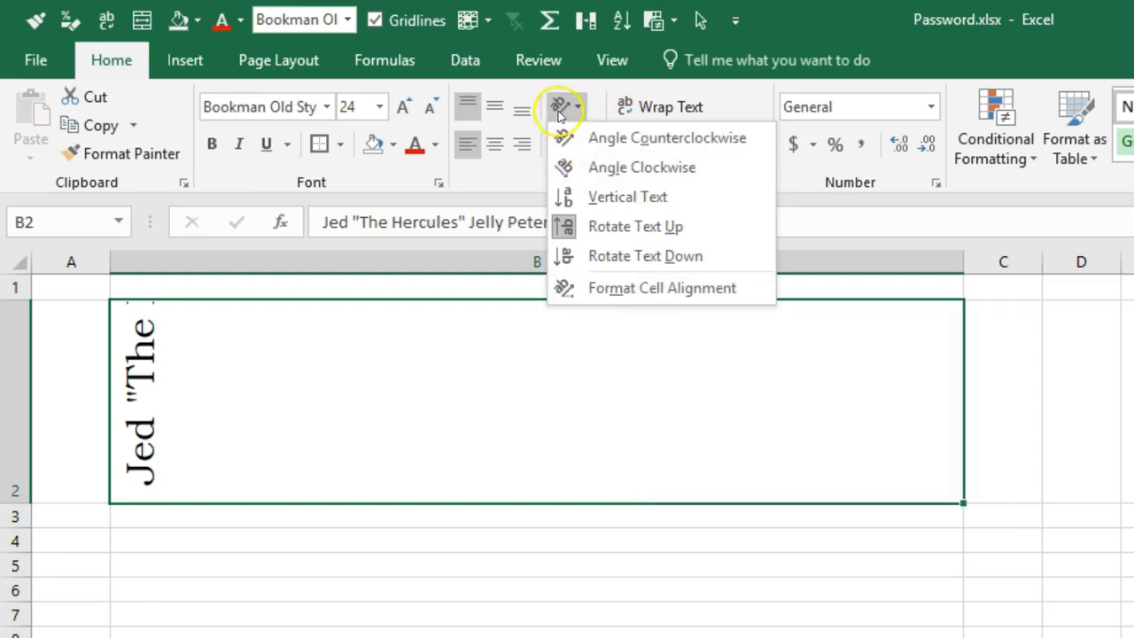
click(599, 289)
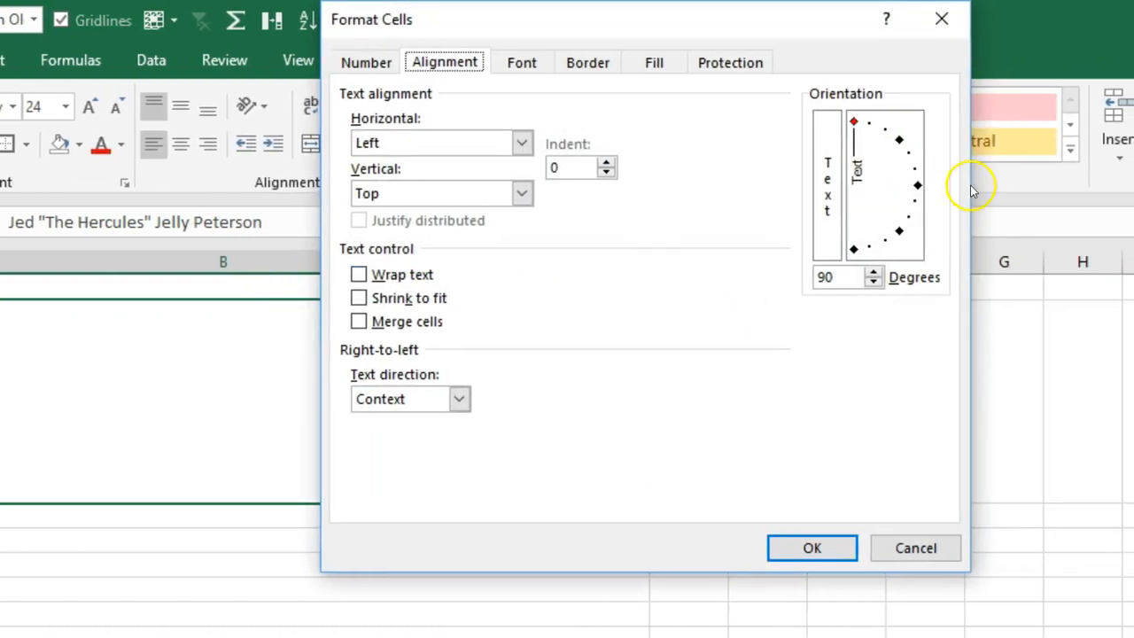
click(917, 185)
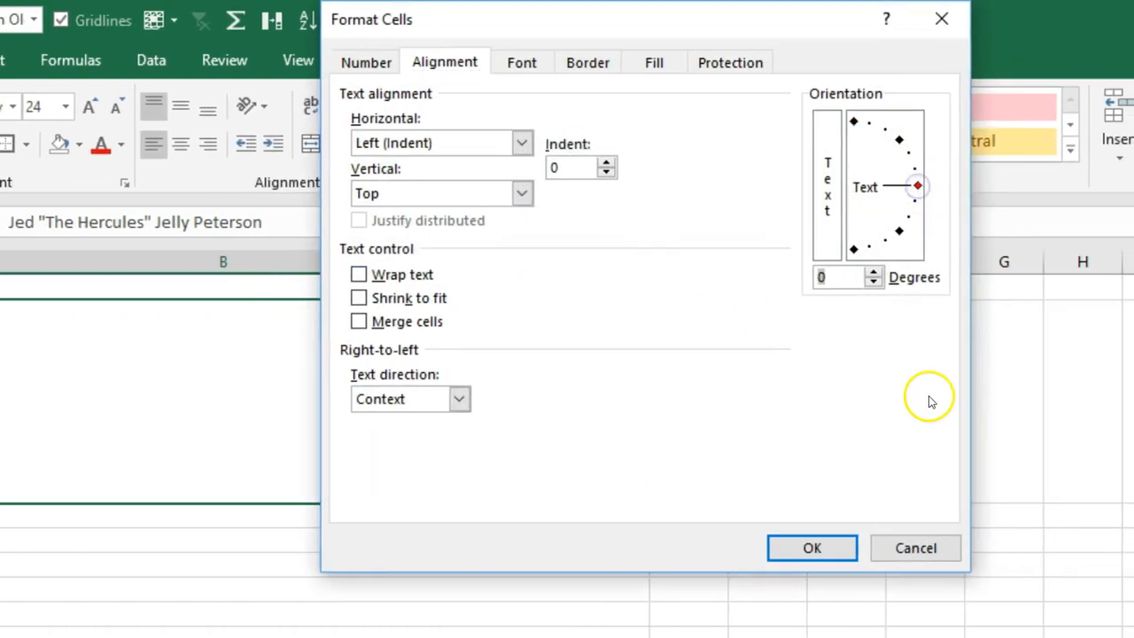
mouse_move(918, 185)
mouse_down()
mouse_move(912, 154)
mouse_move(874, 134)
mouse_move(877, 259)
mouse_move(931, 204)
mouse_move(935, 185)
mouse_up()
click(920, 186)
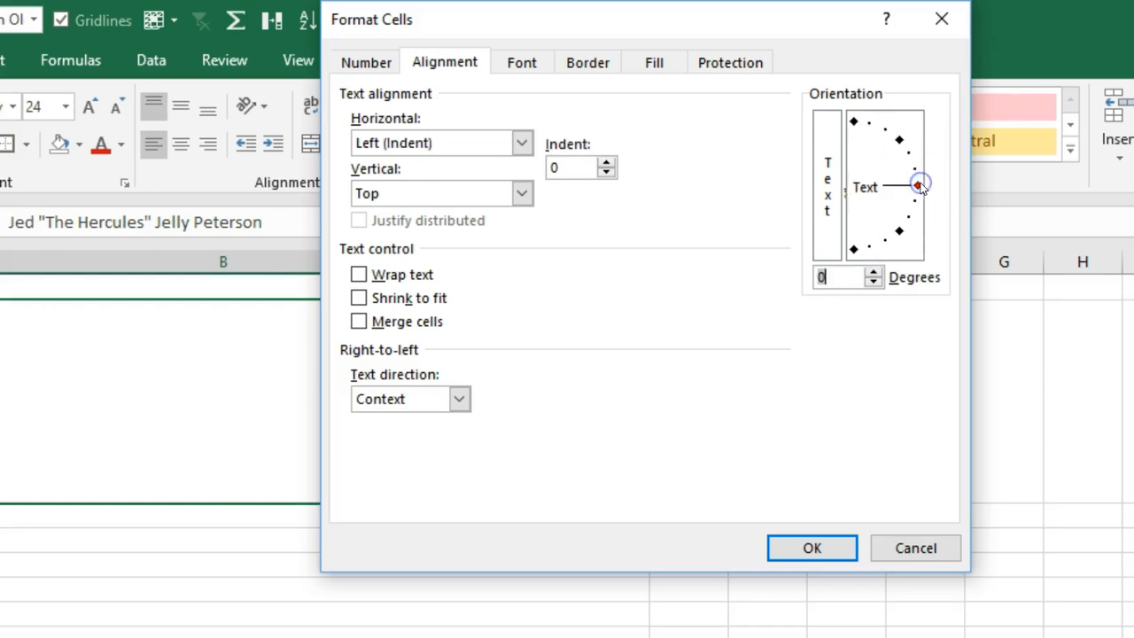
click(815, 546)
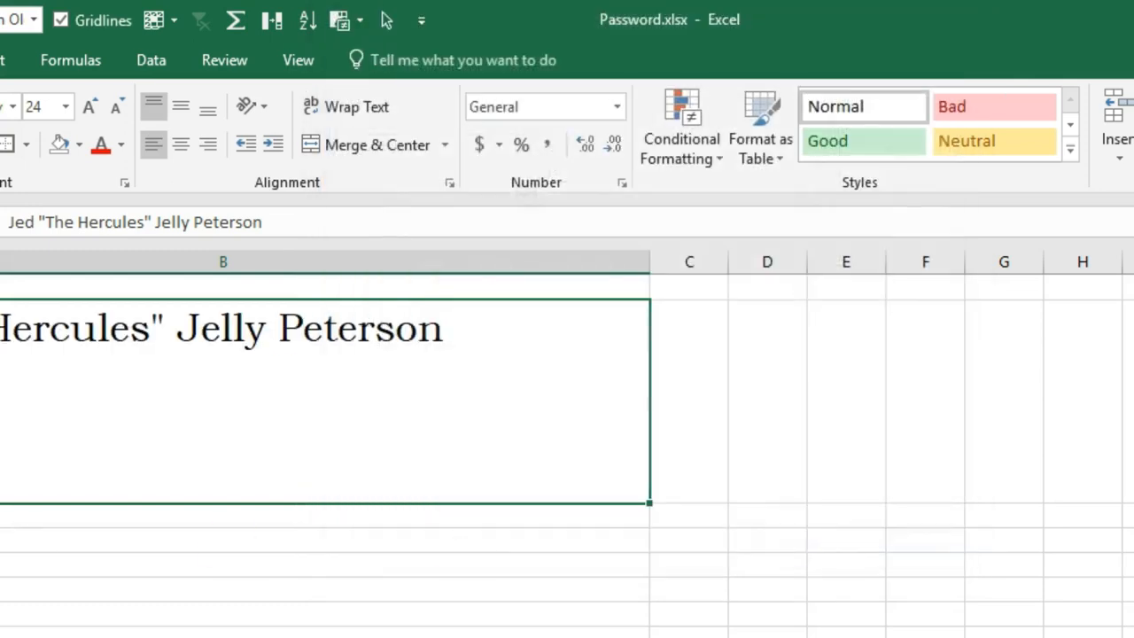